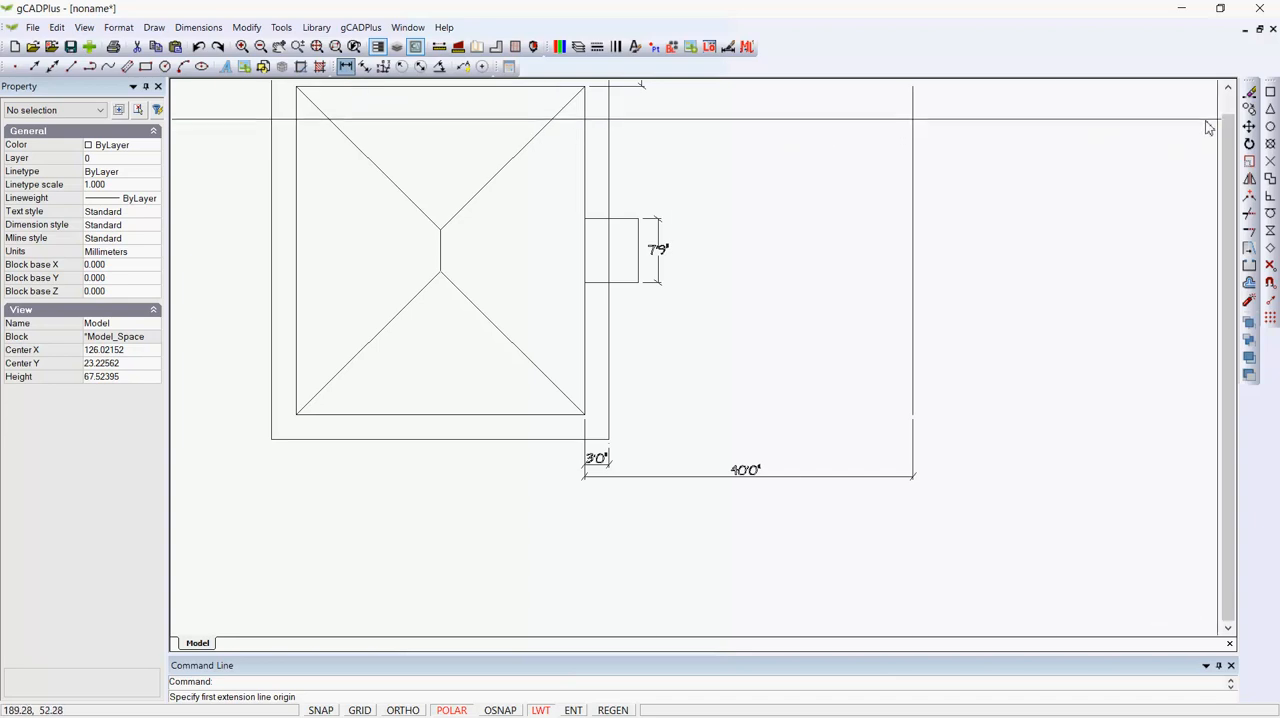
Add a linear dimension below the hipped roof rectangle, spanning its full bottom edge and aligned with the 40'0" dimension line.
{"action": "left_click", "coordinate": [297, 415]}
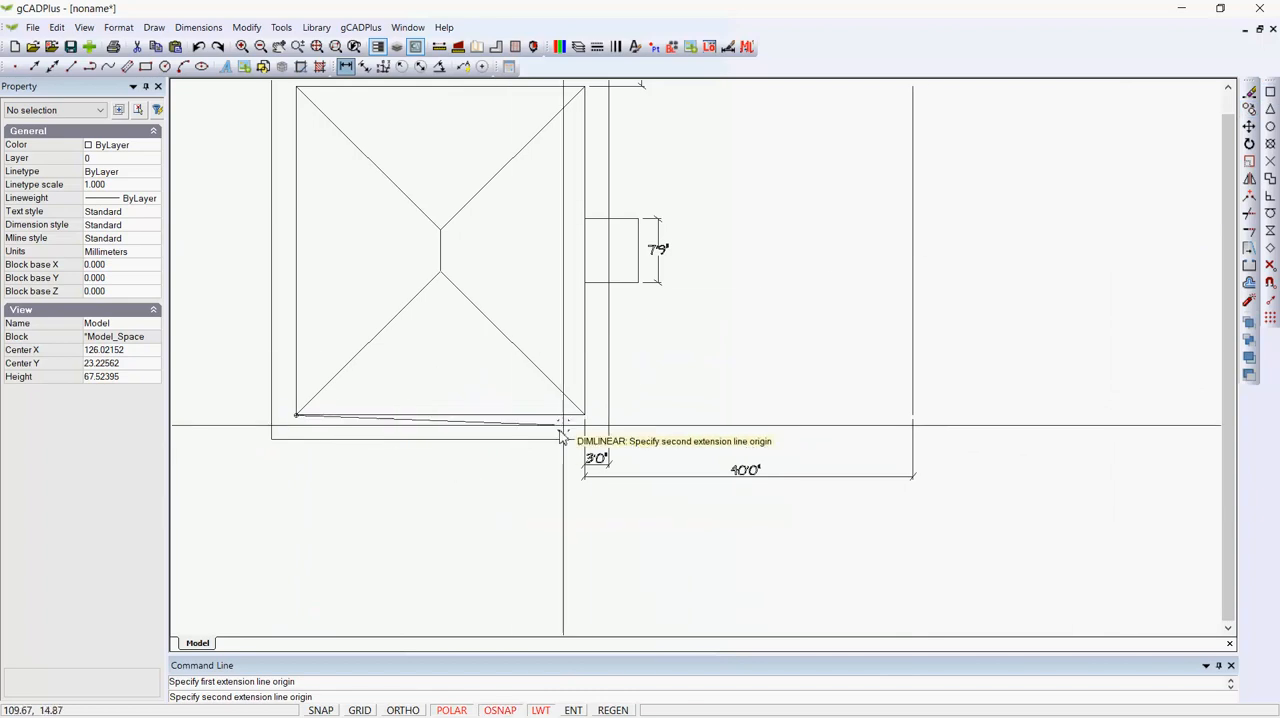
{"action": "left_click", "coordinate": [585, 414]}
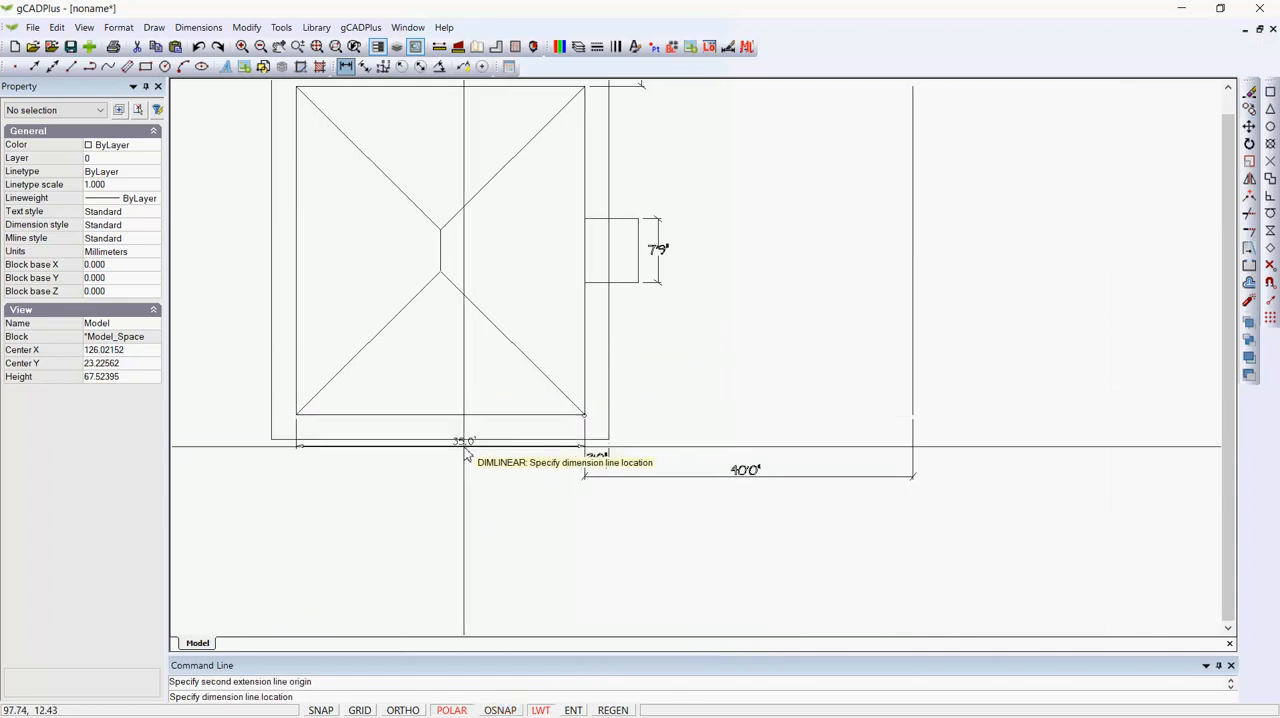
{"action": "scroll", "coordinate": [464, 450], "scroll_direction": "up", "scroll_amount": 2}
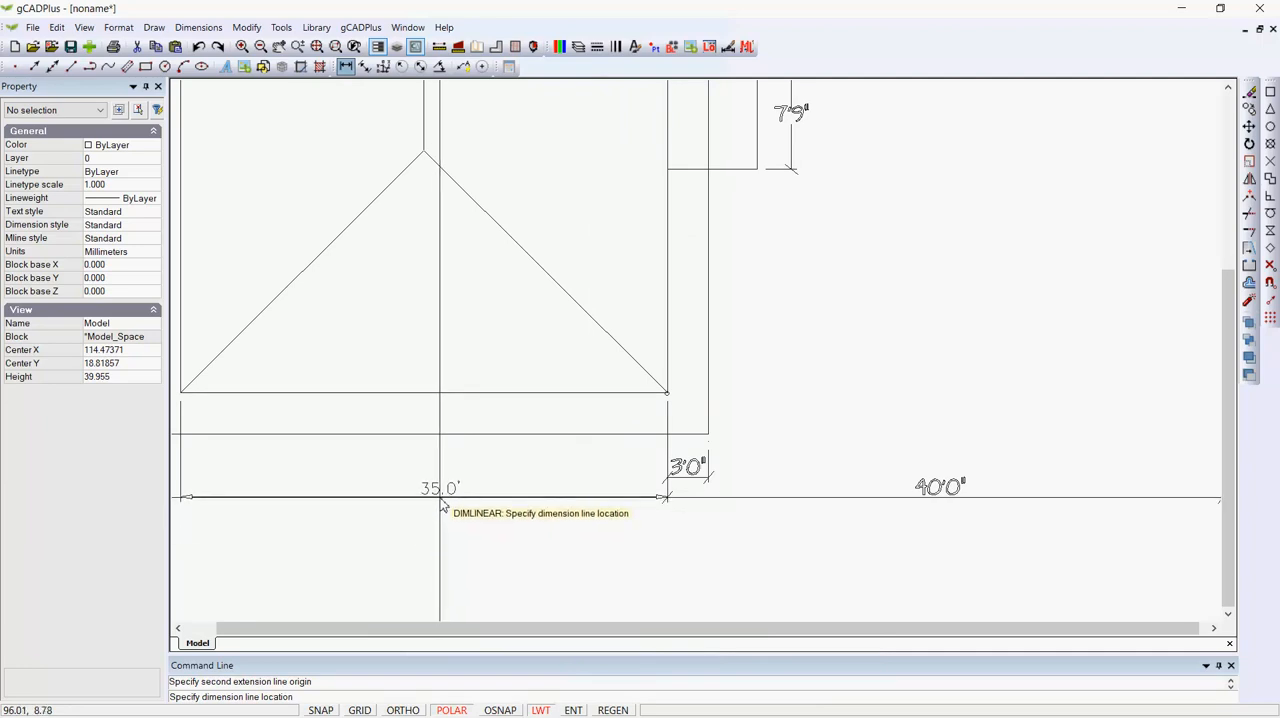
{"action": "left_click", "coordinate": [443, 505]}
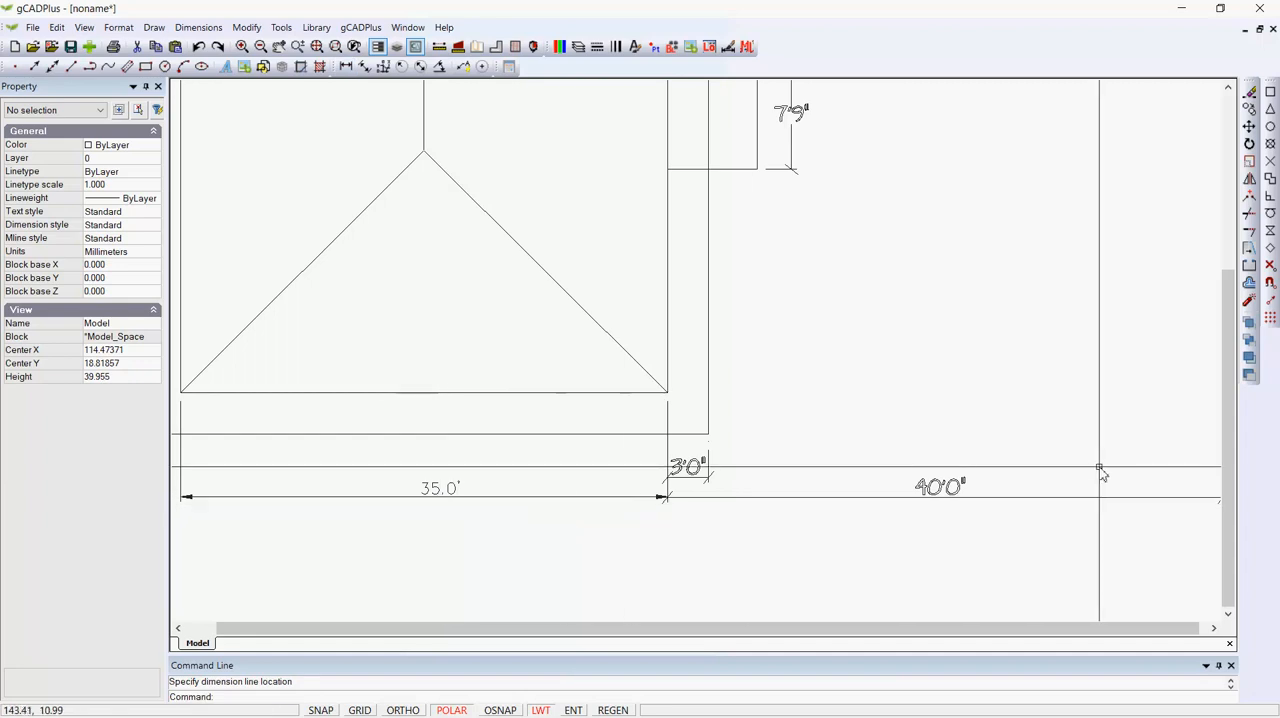
Change the dimension style of the roof rectangle's bottom width dimension to Architectural.
{"action": "scroll", "coordinate": [1066, 492], "scroll_direction": "down", "scroll_amount": 3}
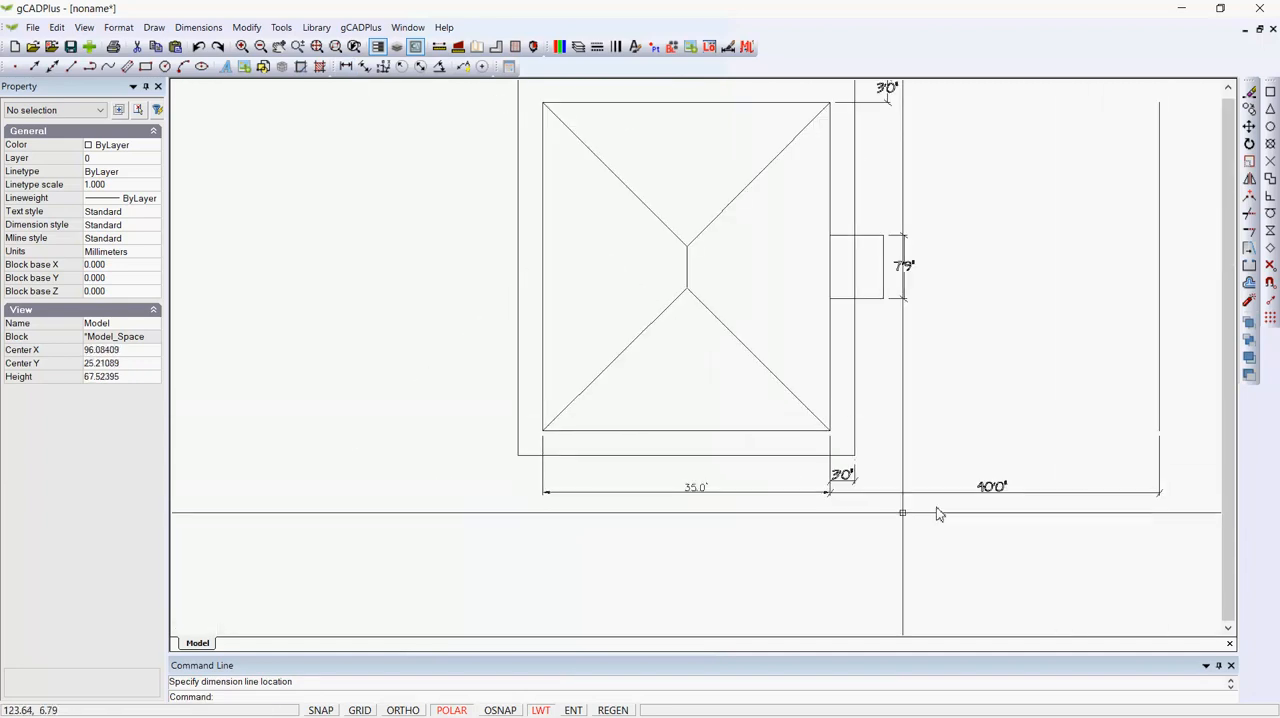
{"action": "scroll", "coordinate": [840, 518], "scroll_direction": "up", "scroll_amount": 1}
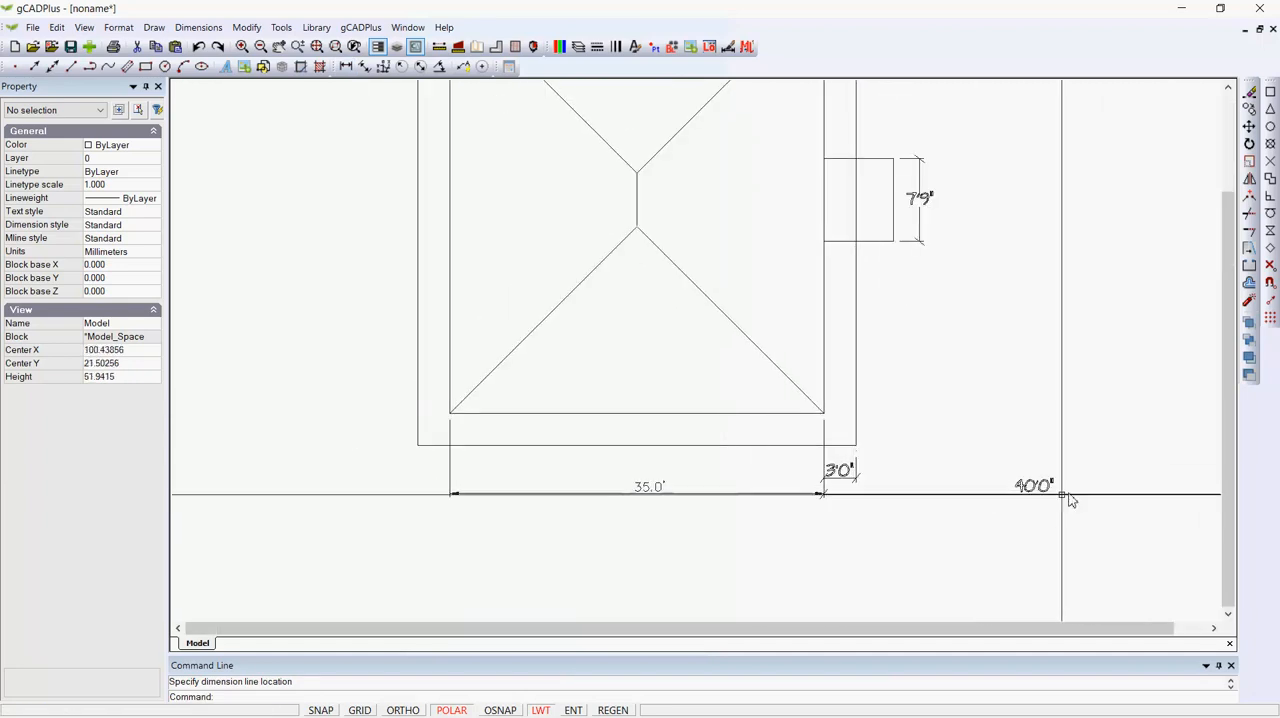
{"action": "scroll", "coordinate": [1052, 490], "scroll_direction": "up", "scroll_amount": 1}
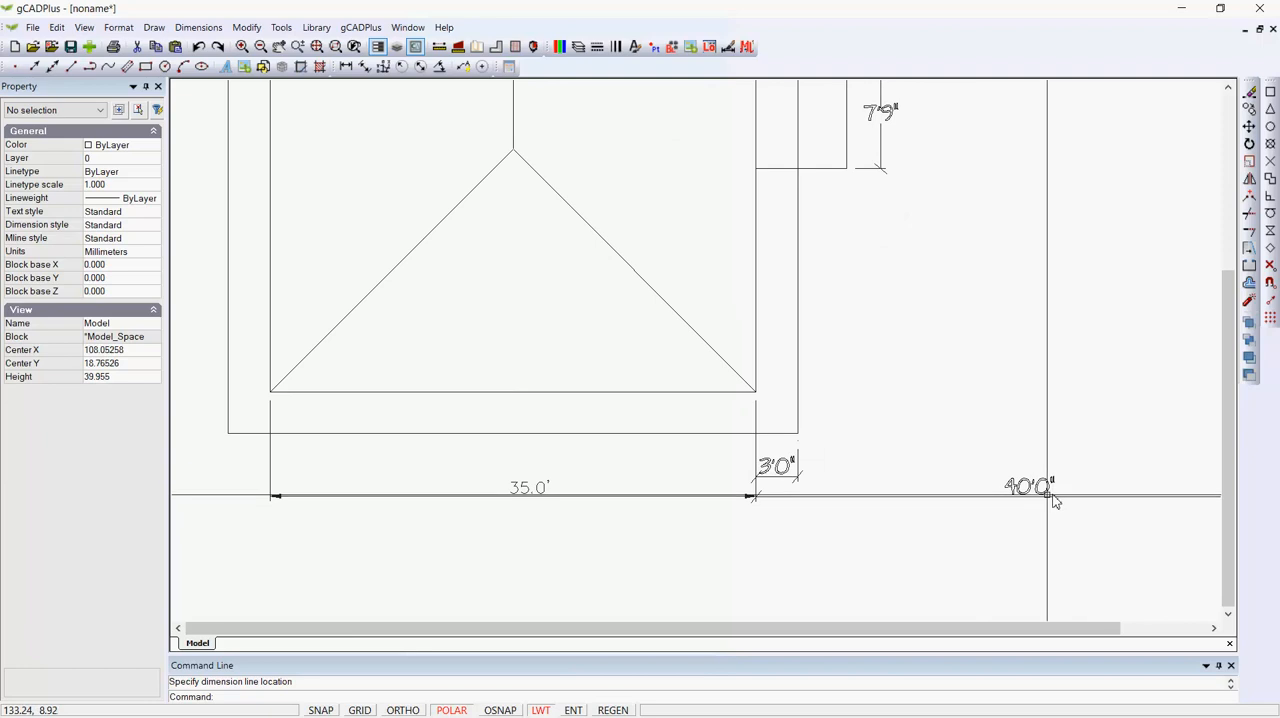
{"action": "scroll", "coordinate": [525, 497], "scroll_direction": "up", "scroll_amount": 1}
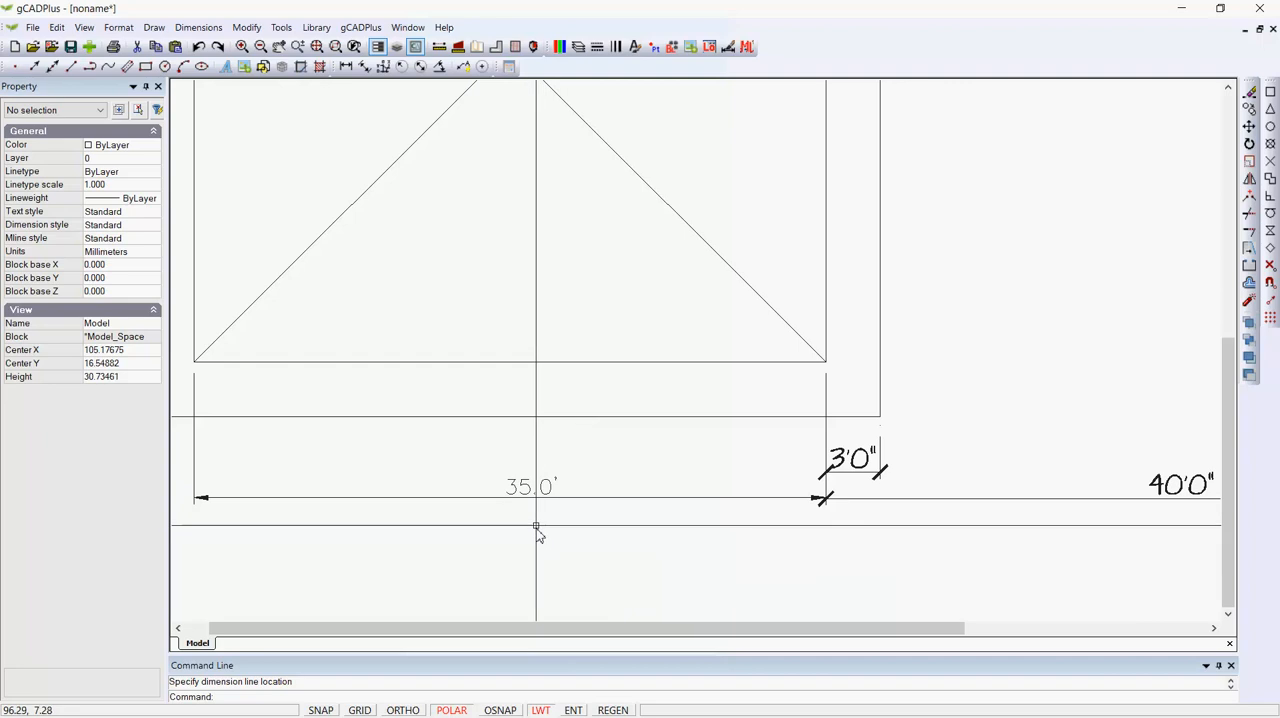
{"action": "left_click", "coordinate": [530, 498]}
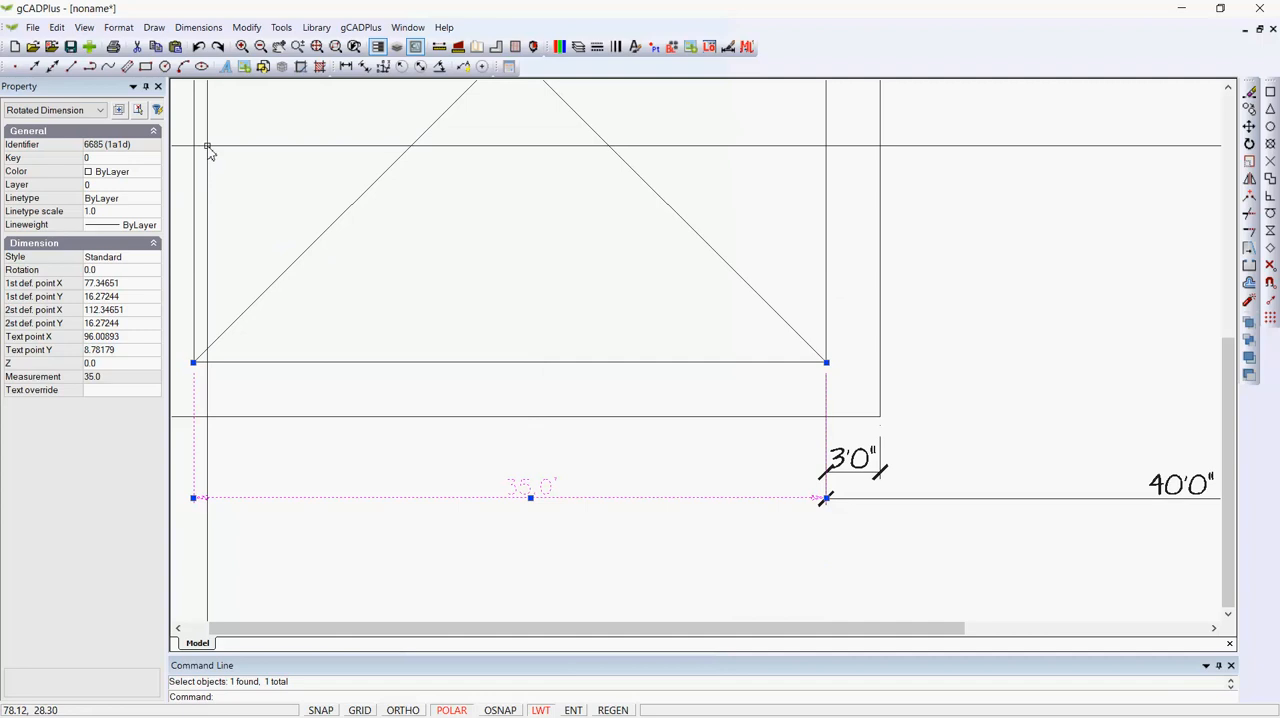
{"action": "left_click", "coordinate": [155, 260]}
{"action": "left_click", "coordinate": [154, 258]}
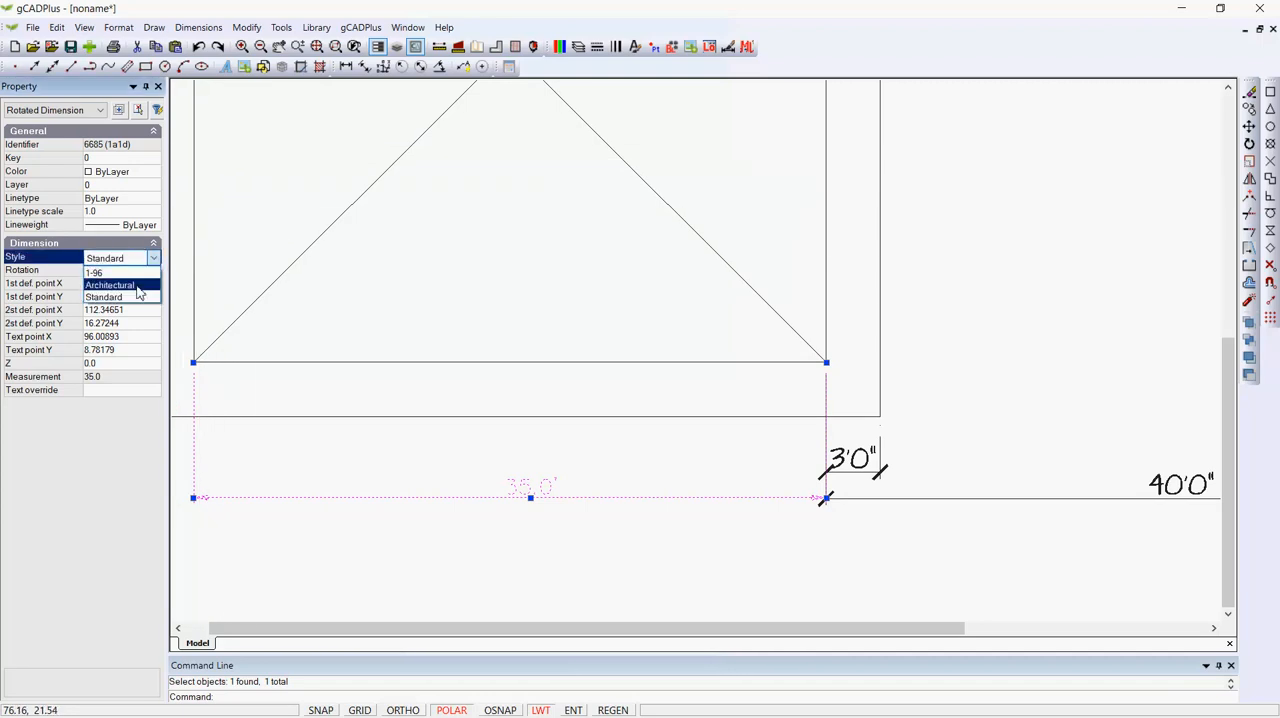
{"action": "left_click", "coordinate": [138, 291]}
{"action": "key", "text": "Escape"}
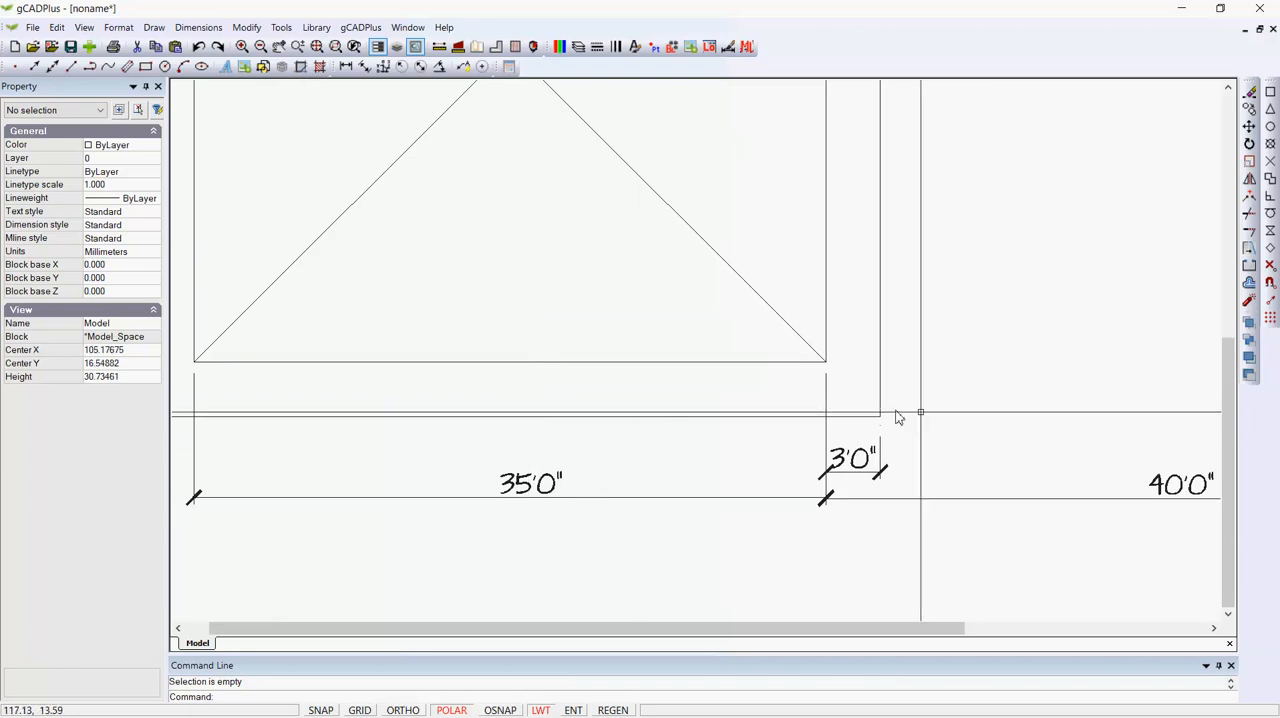
Shorten the extension lines of the 35'0" and 40'0" dimensions at their shared corner so they start below the outer outline.
{"action": "left_click", "coordinate": [828, 390]}
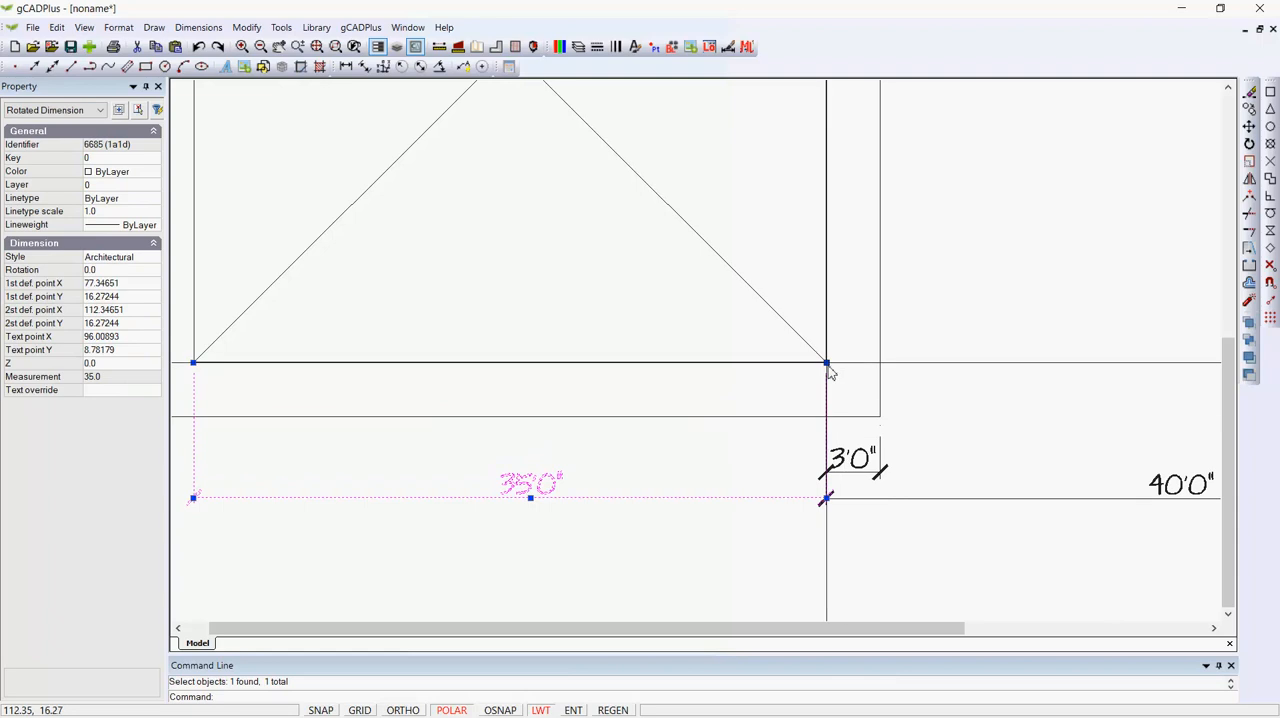
{"action": "left_click", "coordinate": [826, 363]}
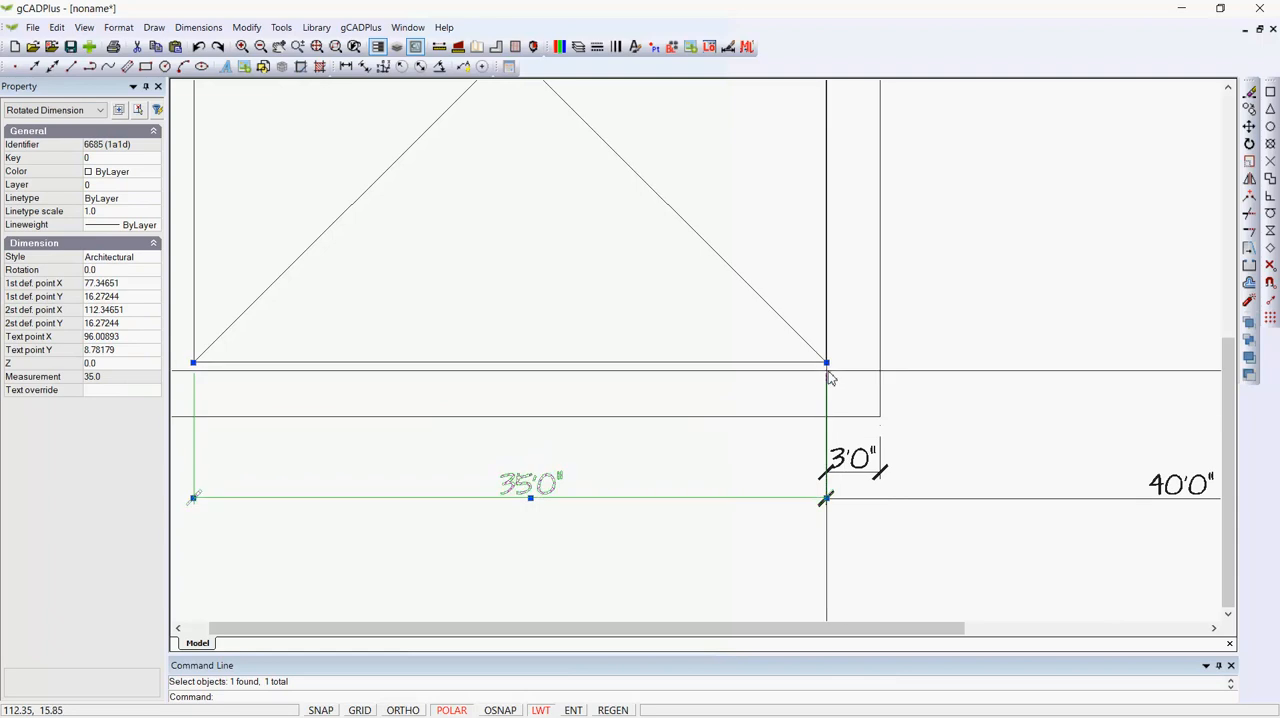
{"action": "left_click", "coordinate": [830, 427]}
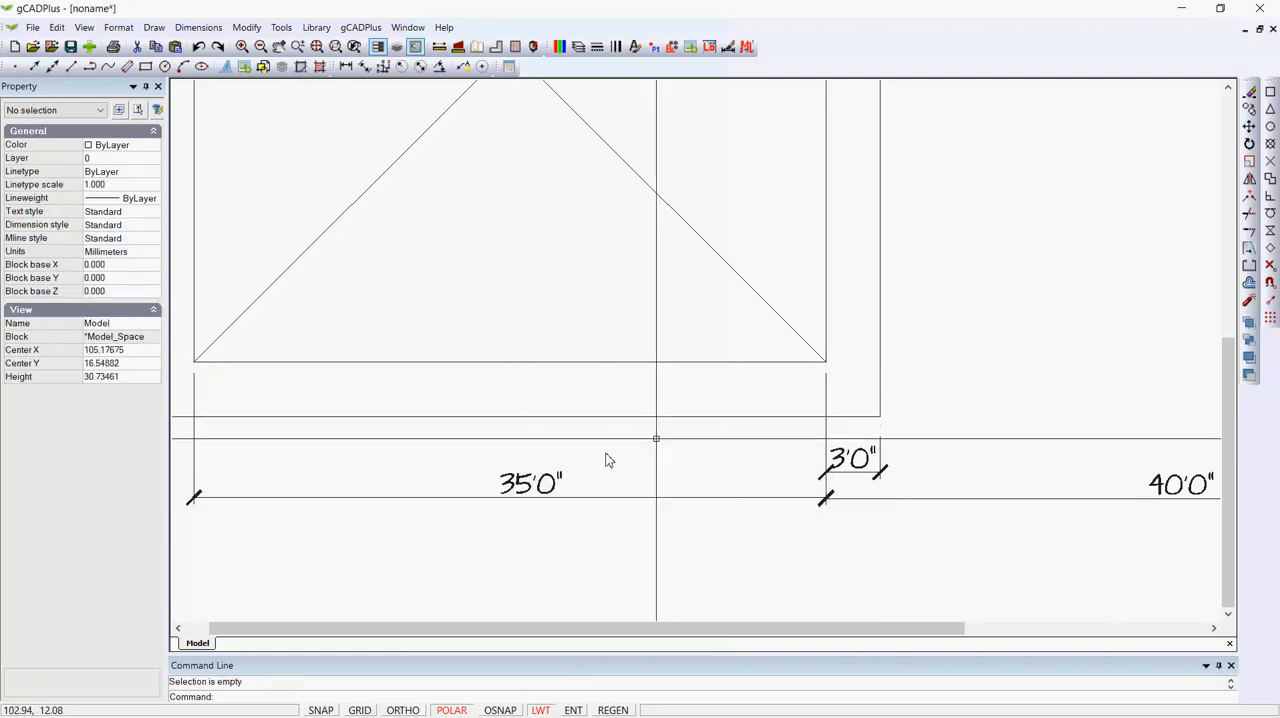
{"action": "left_click", "coordinate": [828, 378]}
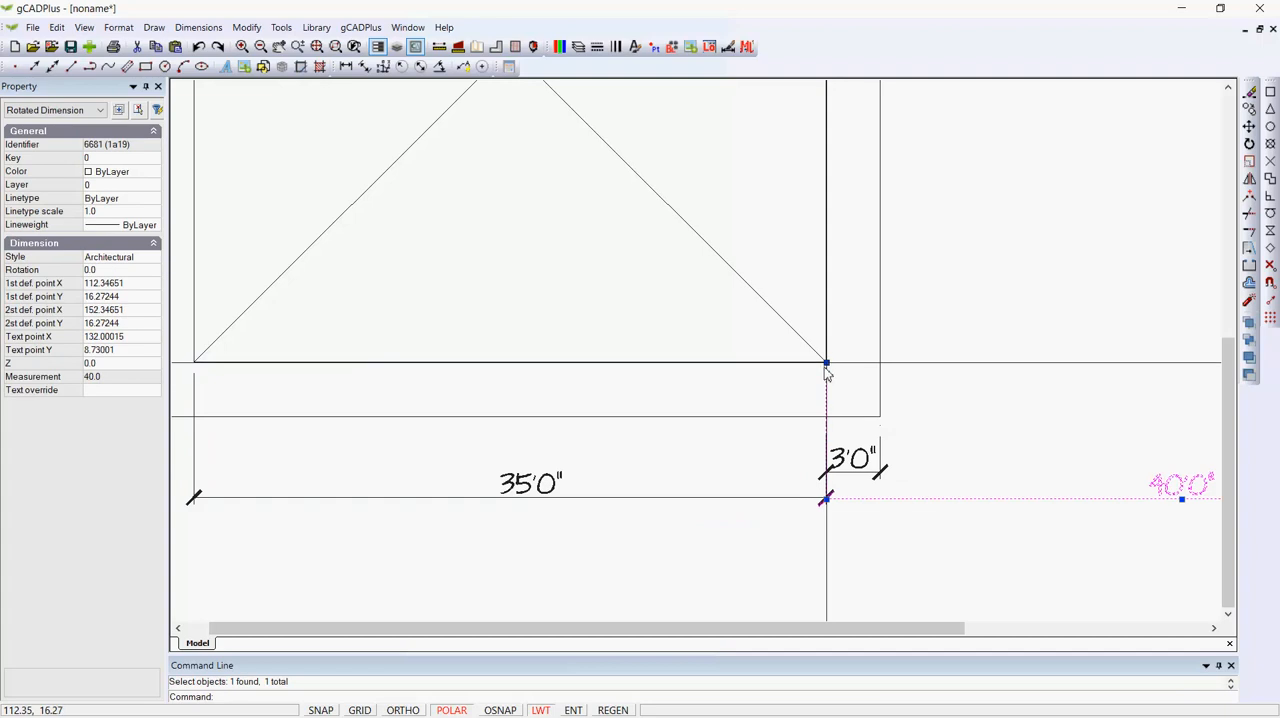
{"action": "left_click", "coordinate": [827, 364]}
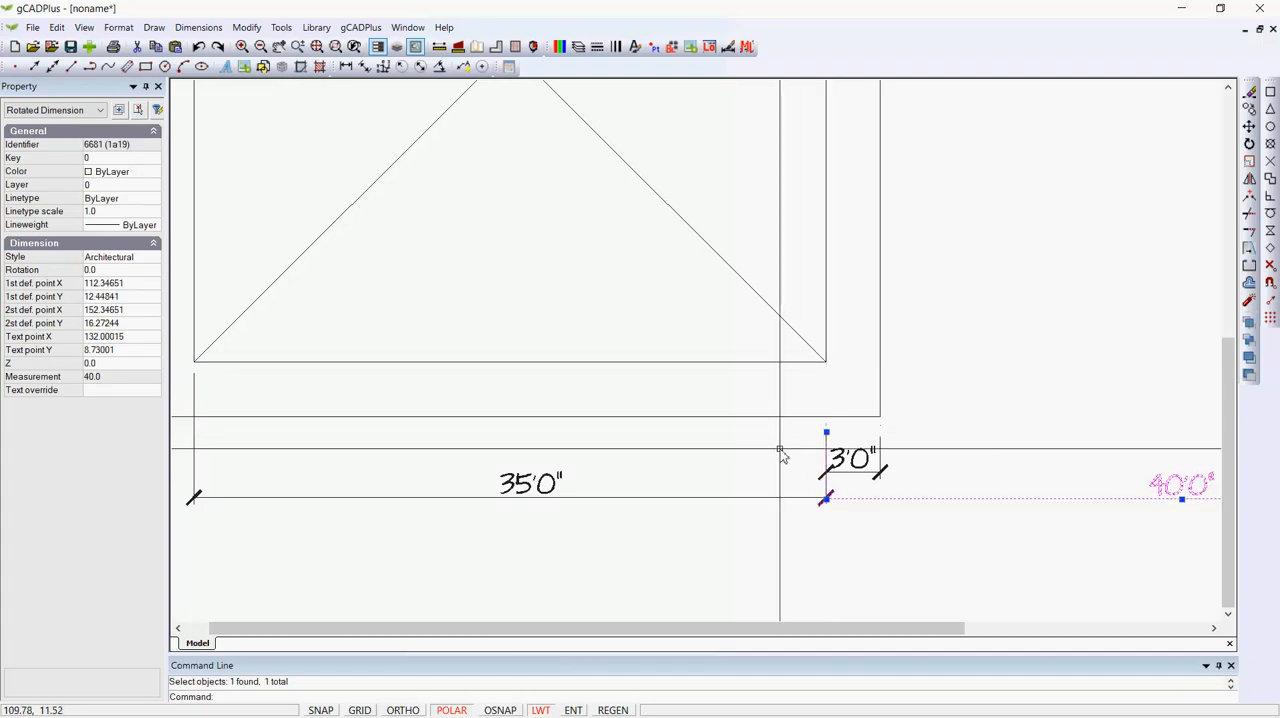
{"action": "key", "text": "Escape"}
Shorten the left extension line of the 35'0" dimension so it starts below the outer outline.
{"action": "middle_click_drag", "start_coordinate": [781, 453], "coordinate": [857, 435]}
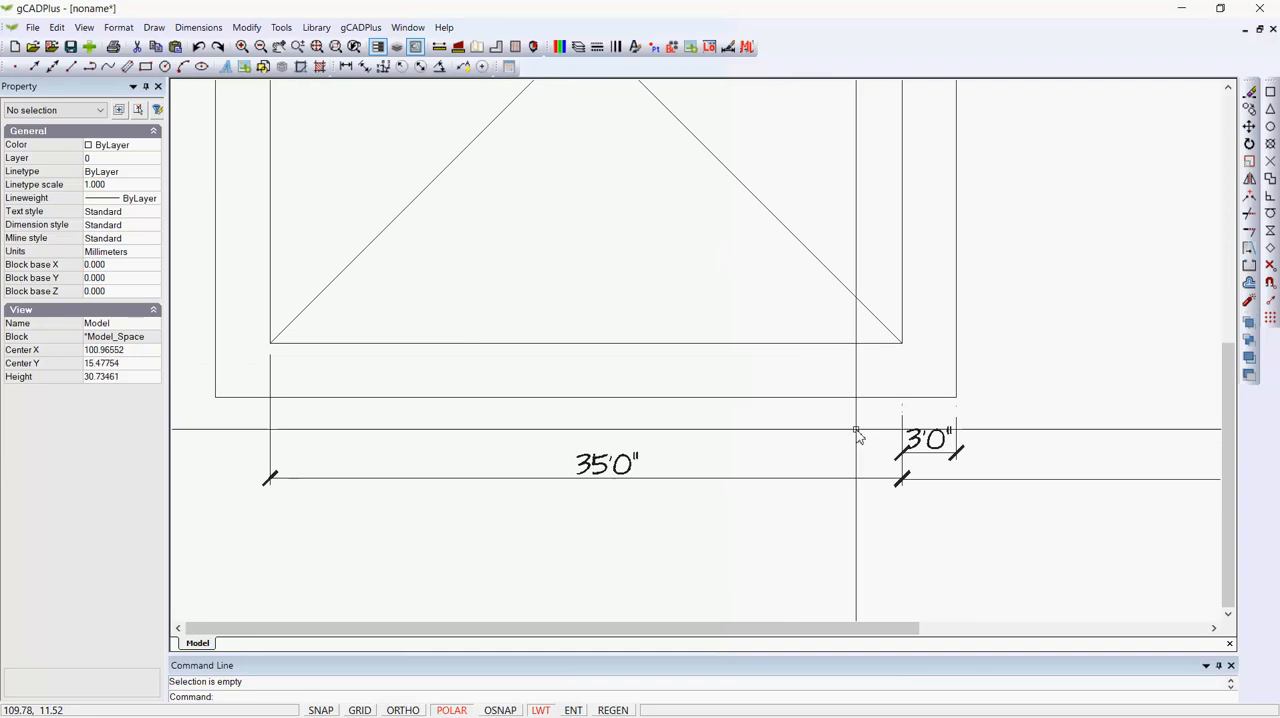
{"action": "left_click", "coordinate": [271, 382]}
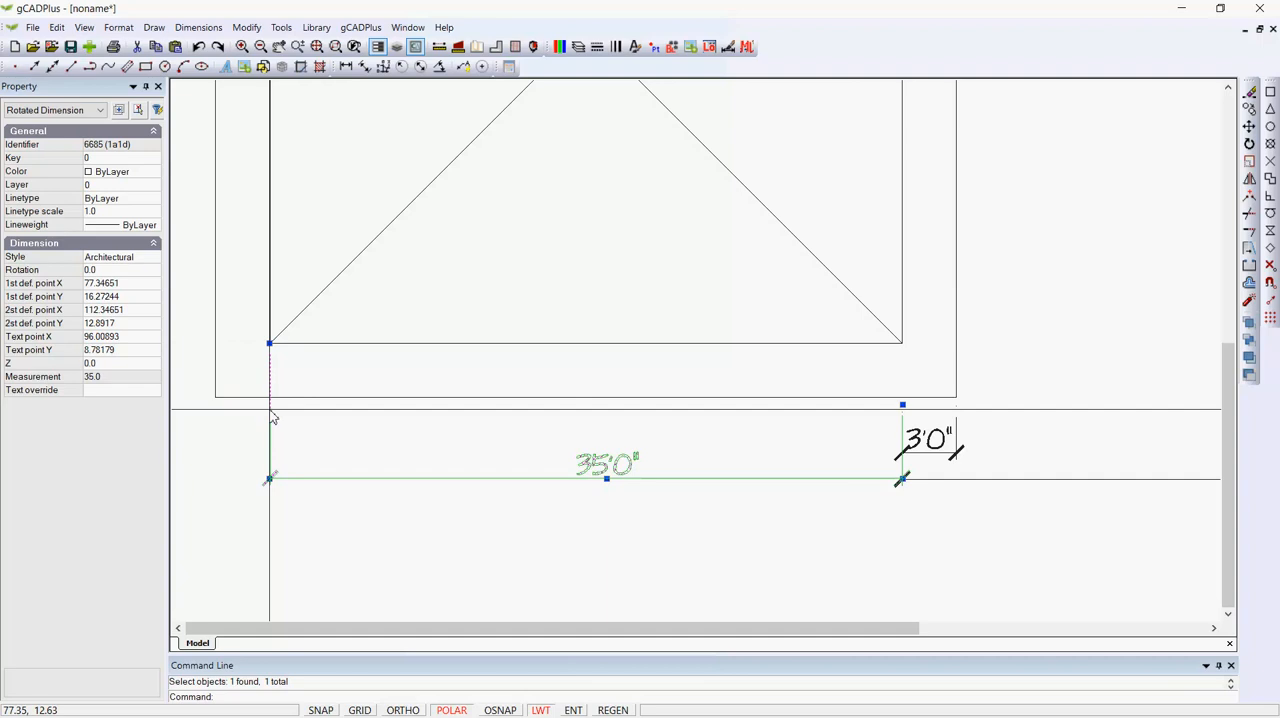
{"action": "key", "text": "Escape"}
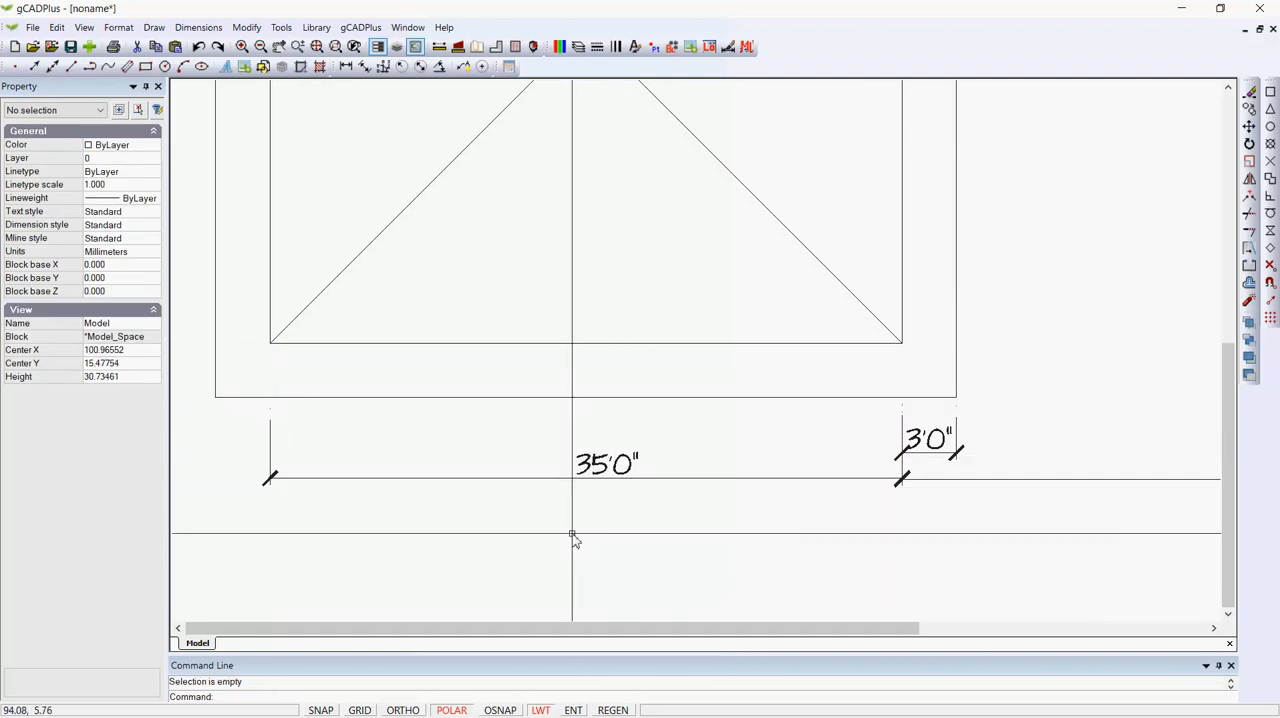
Draw a horizontal line from the midpoint of the small projection's outer edge to the vertical line 40'0" from the building.
{"action": "scroll", "coordinate": [572, 535], "scroll_direction": "down", "scroll_amount": 4}
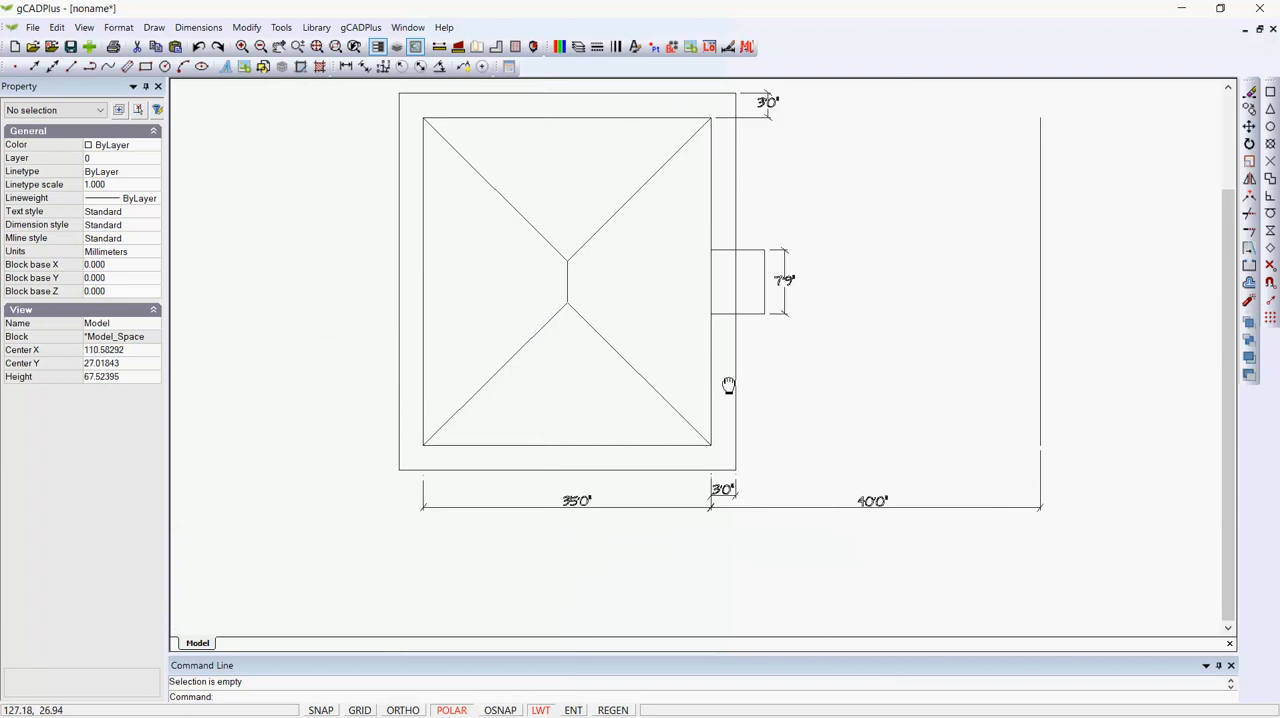
{"action": "middle_click_drag", "start_coordinate": [728, 385], "coordinate": [504, 420]}
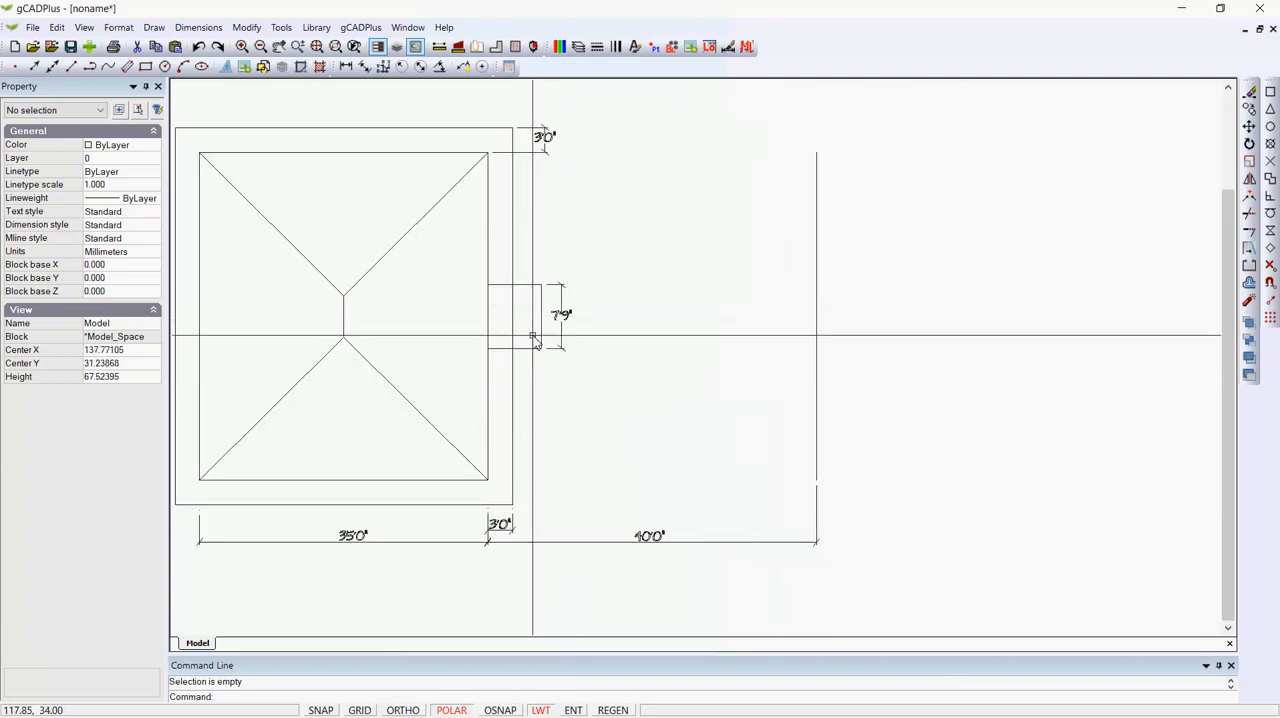
{"action": "left_click", "coordinate": [154, 27]}
{"action": "left_click", "coordinate": [171, 45]}
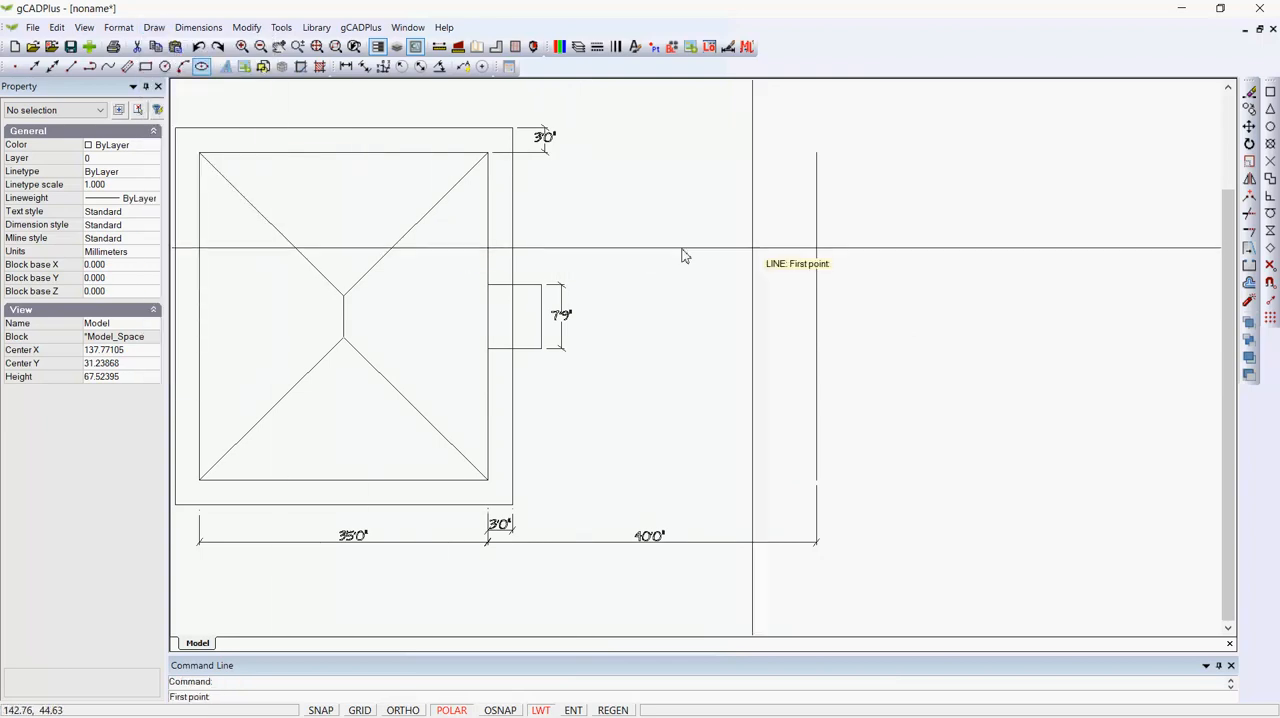
{"action": "left_click", "coordinate": [540, 317]}
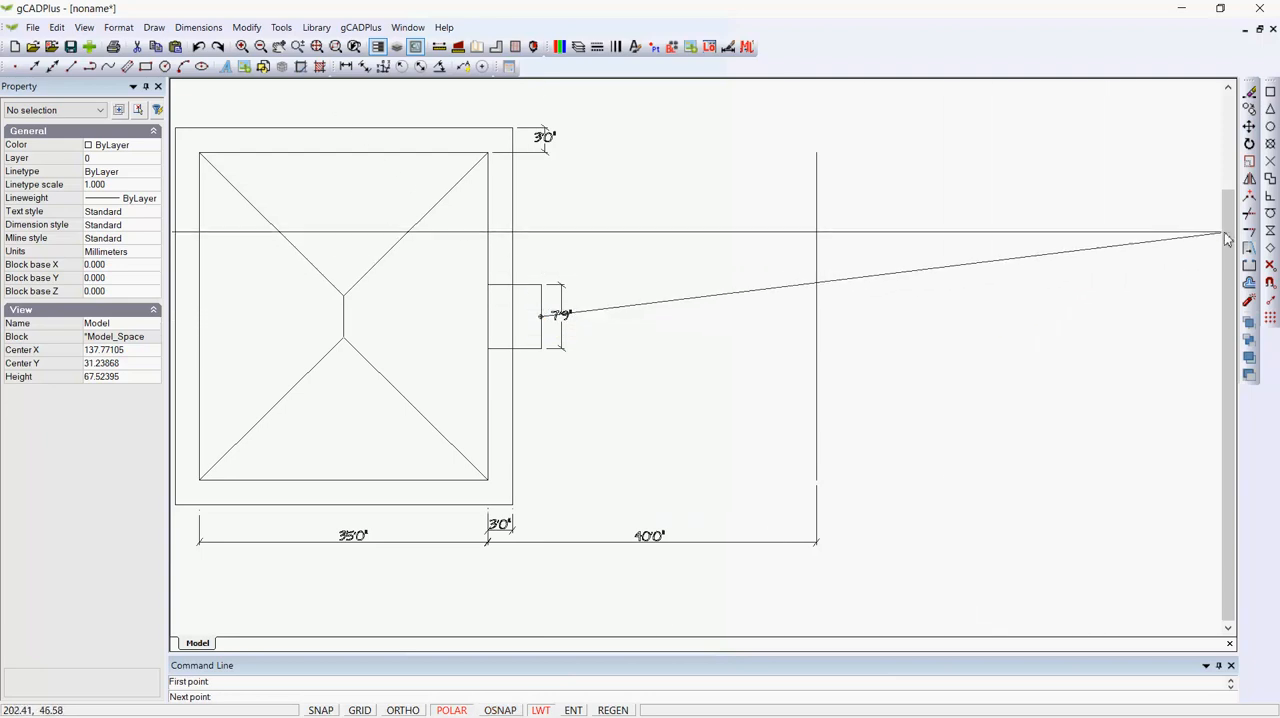
{"action": "left_click", "coordinate": [816, 320]}
{"action": "right_click", "coordinate": [790, 357]}
{"action": "left_click", "coordinate": [820, 366]}
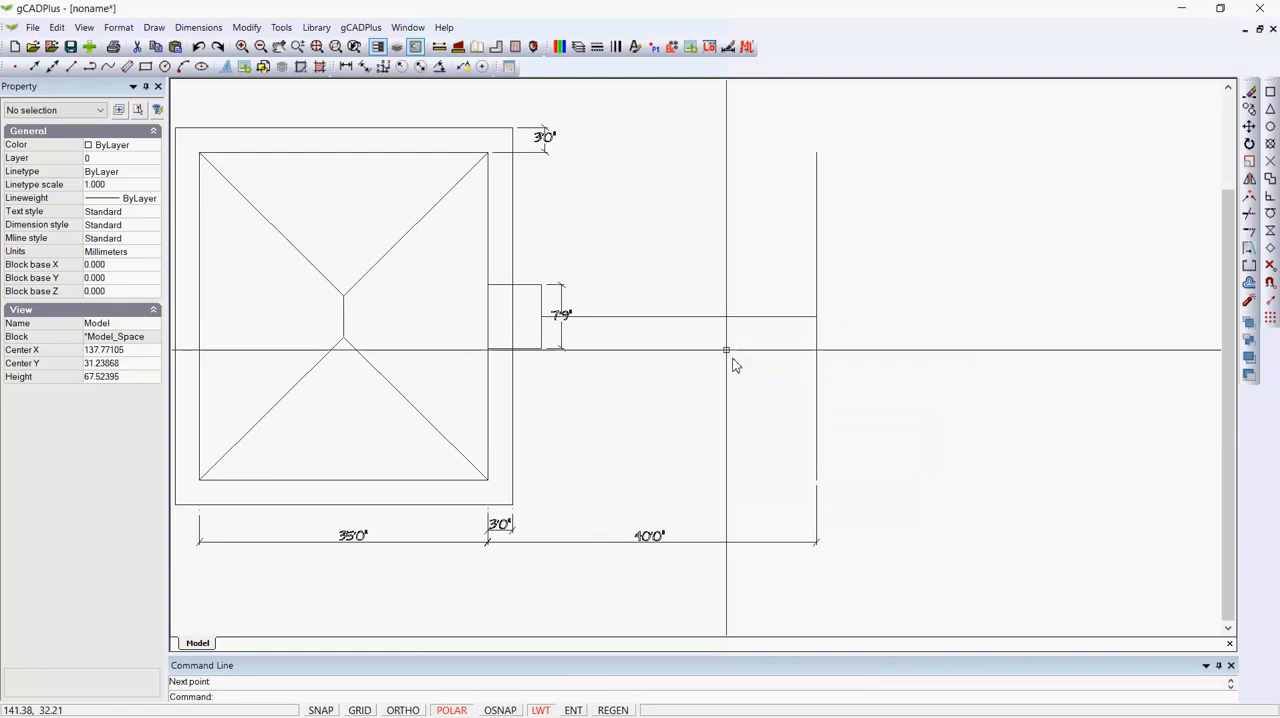
Offset the horizontal connecting line upward by a distance of 2.
{"action": "left_click", "coordinate": [246, 27]}
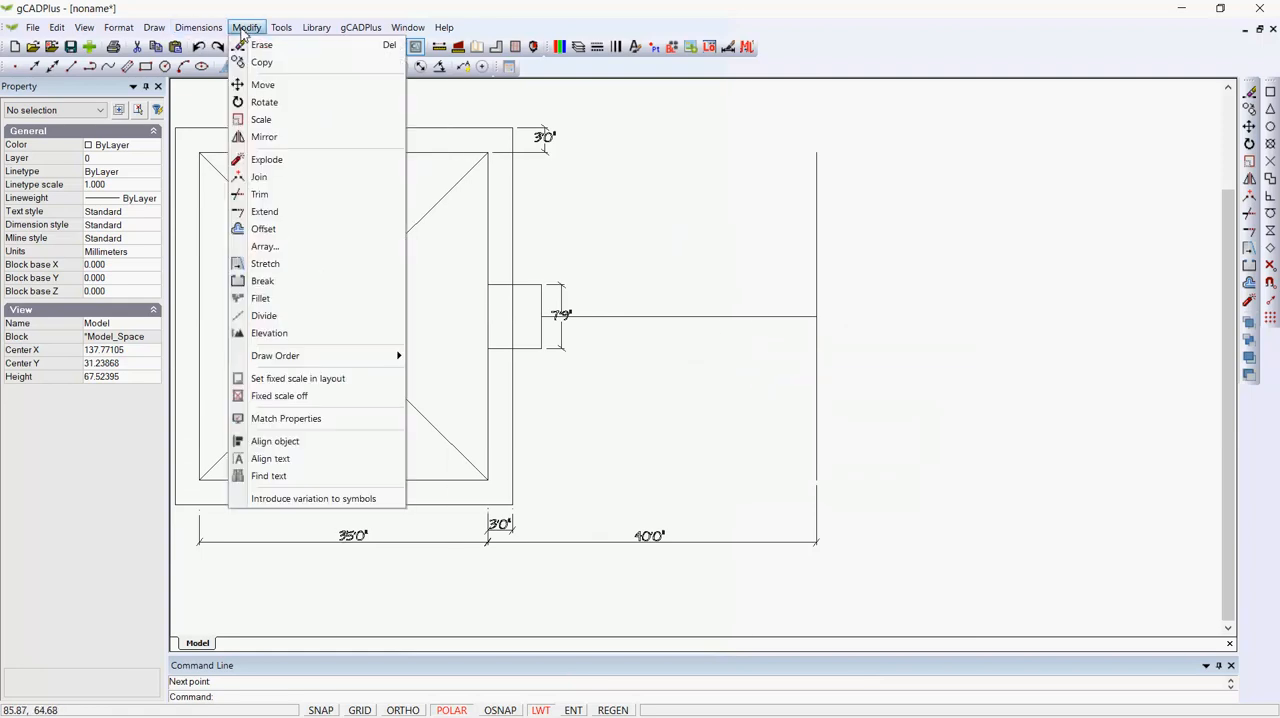
{"action": "left_click", "coordinate": [263, 229]}
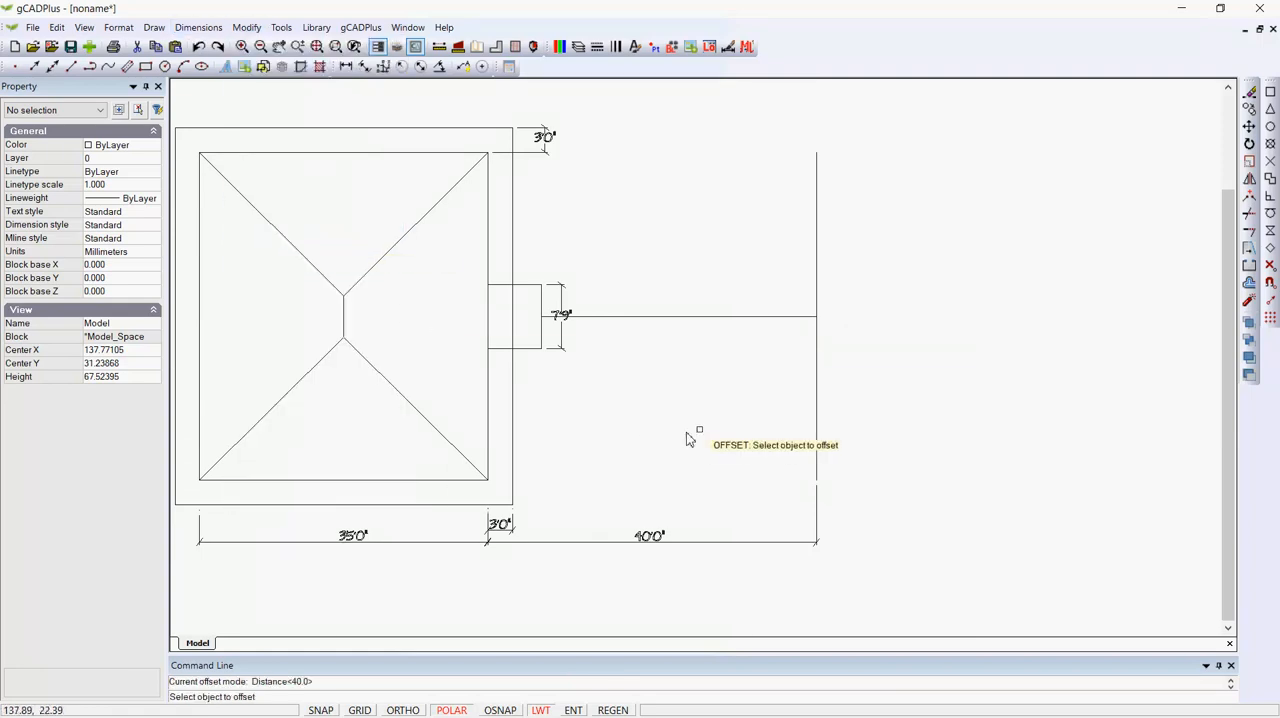
{"action": "left_click", "coordinate": [698, 318]}
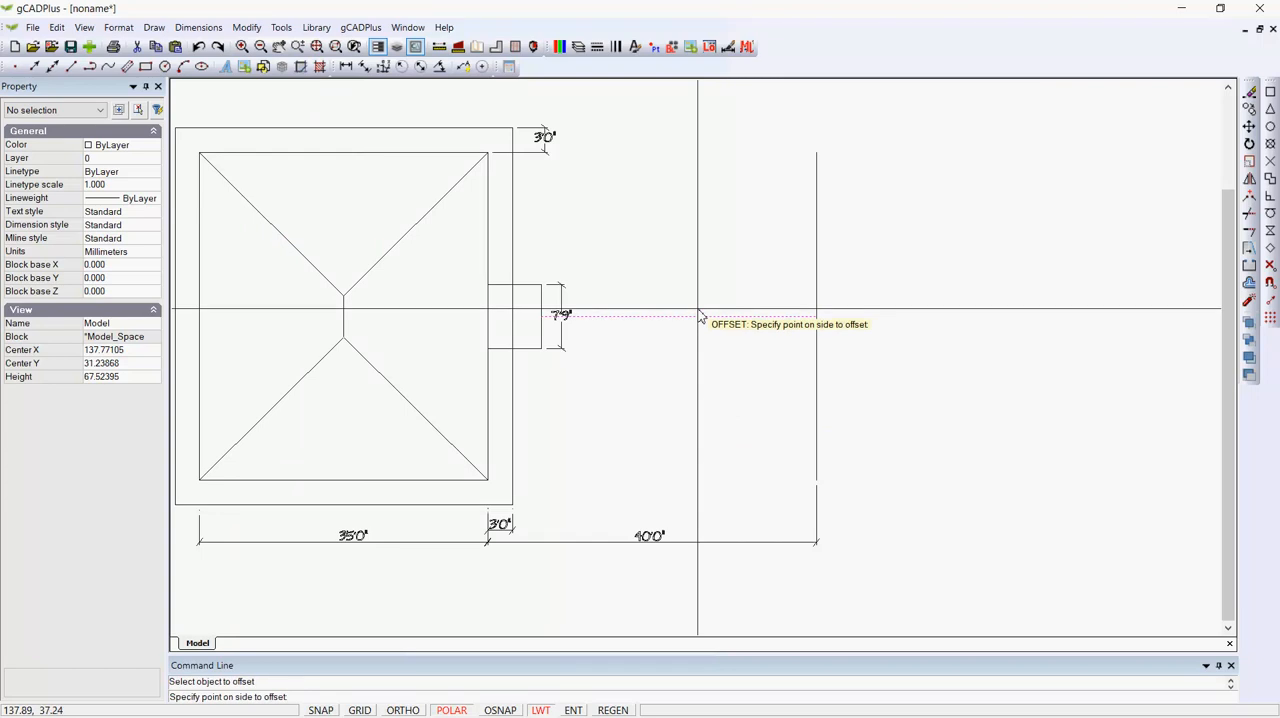
{"action": "right_click", "coordinate": [700, 316]}
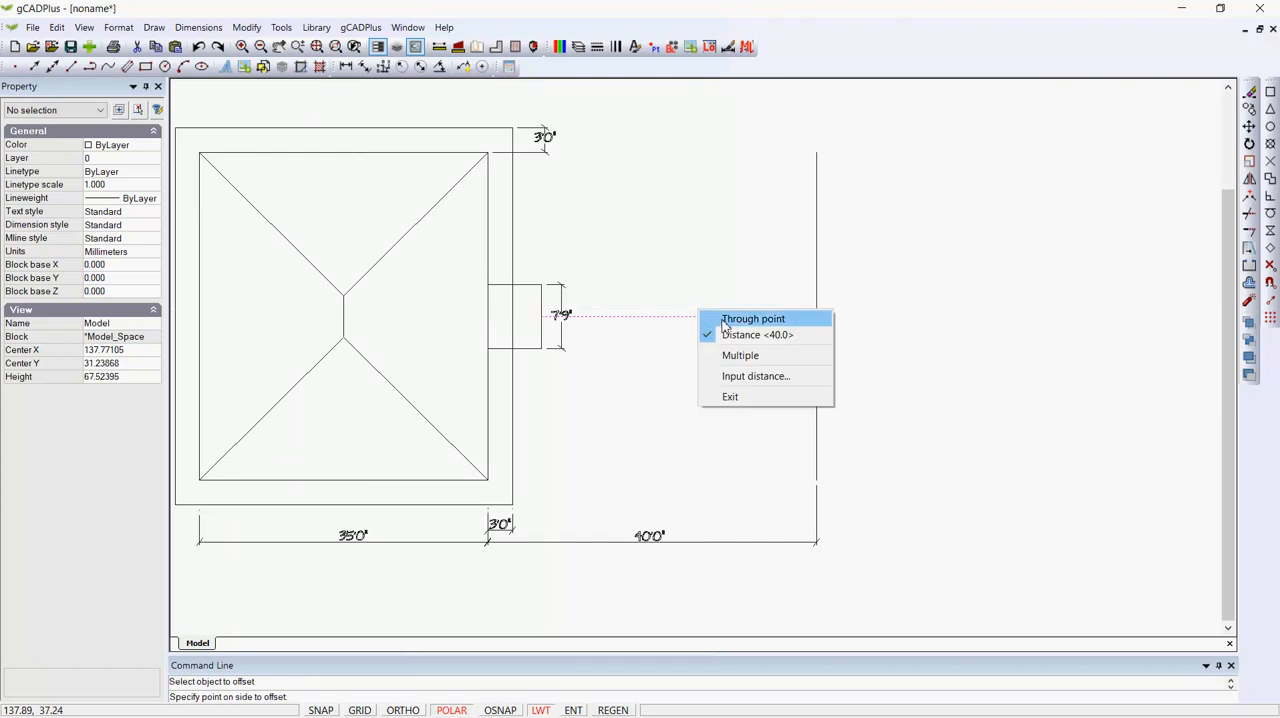
{"action": "left_click", "coordinate": [724, 320]}
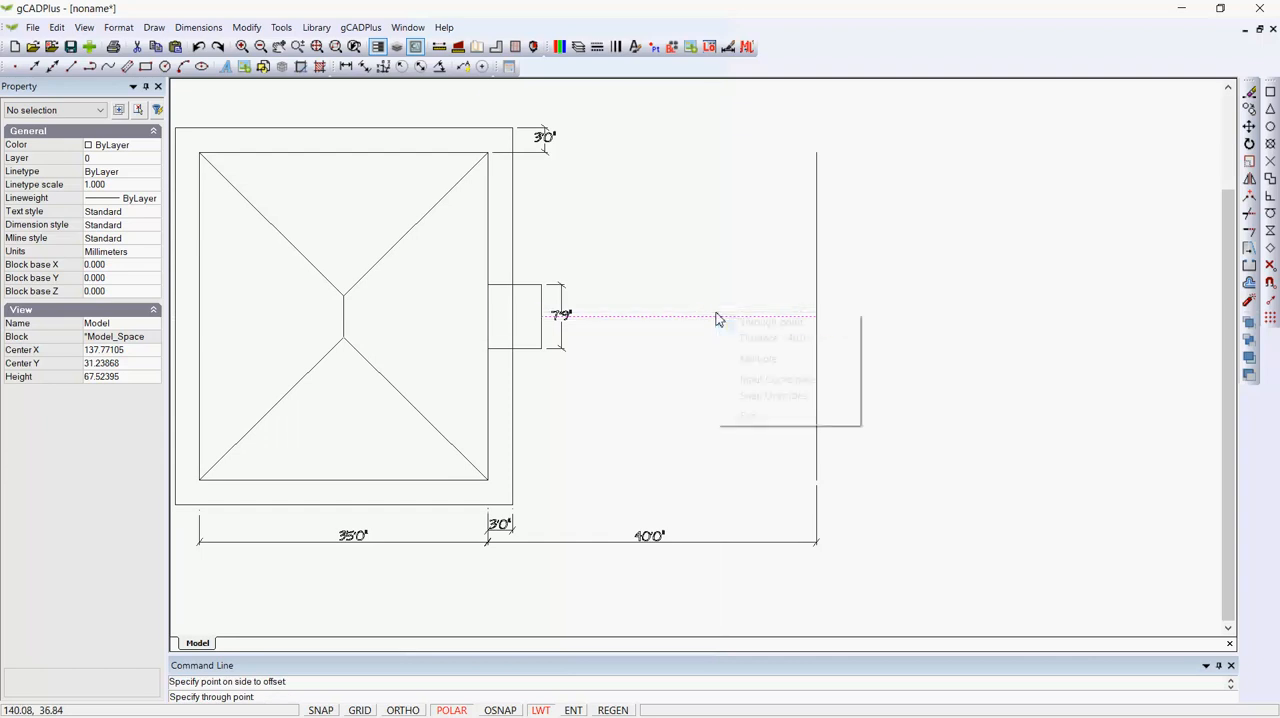
{"action": "right_click", "coordinate": [717, 318]}
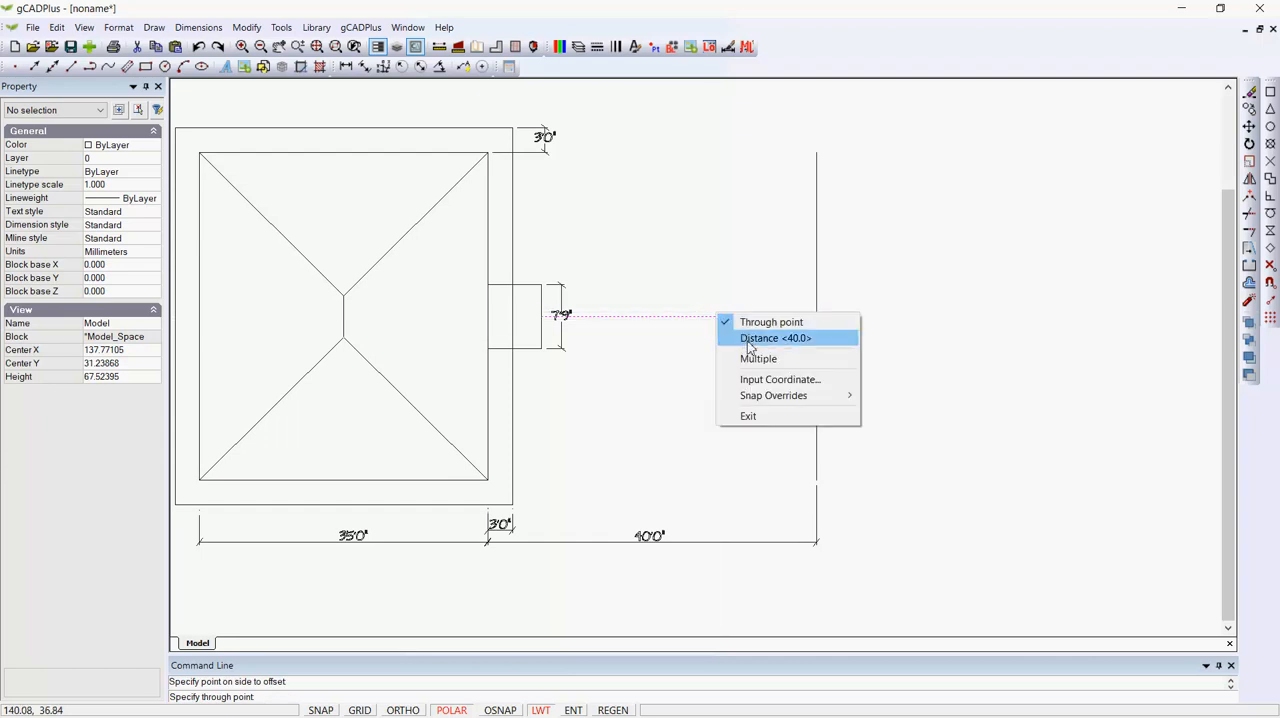
{"action": "left_click", "coordinate": [748, 342]}
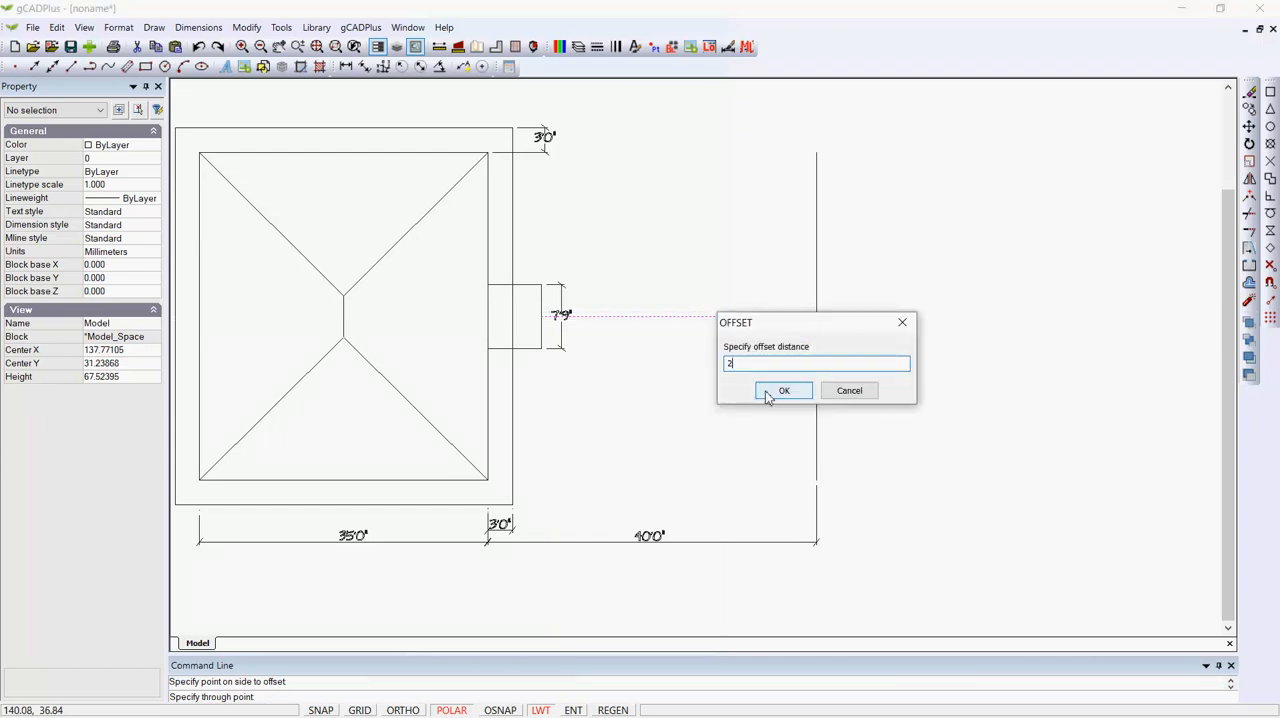
{"action": "left_click", "coordinate": [767, 392]}
{"action": "left_click", "coordinate": [702, 302]}
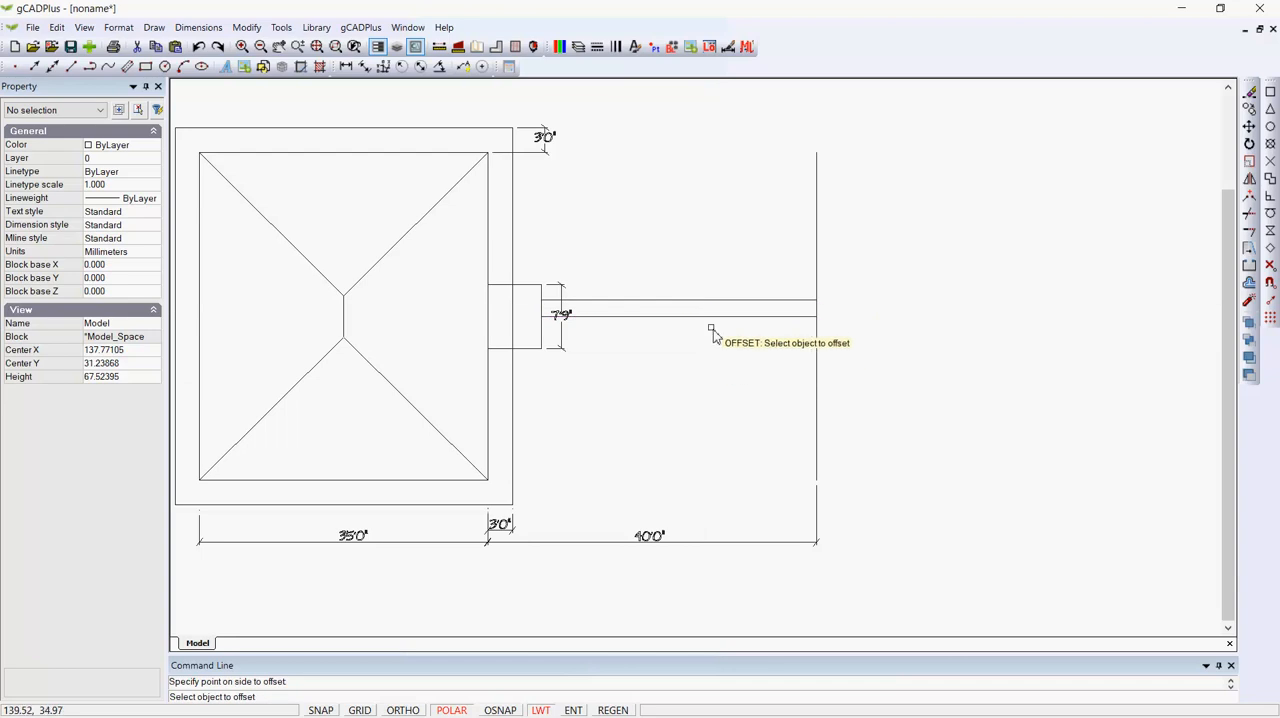
Offset the original horizontal connecting line downward by the same distance of 2 and end the Offset command.
{"action": "left_click", "coordinate": [709, 317]}
{"action": "left_click", "coordinate": [706, 340]}
{"action": "right_click", "coordinate": [716, 372]}
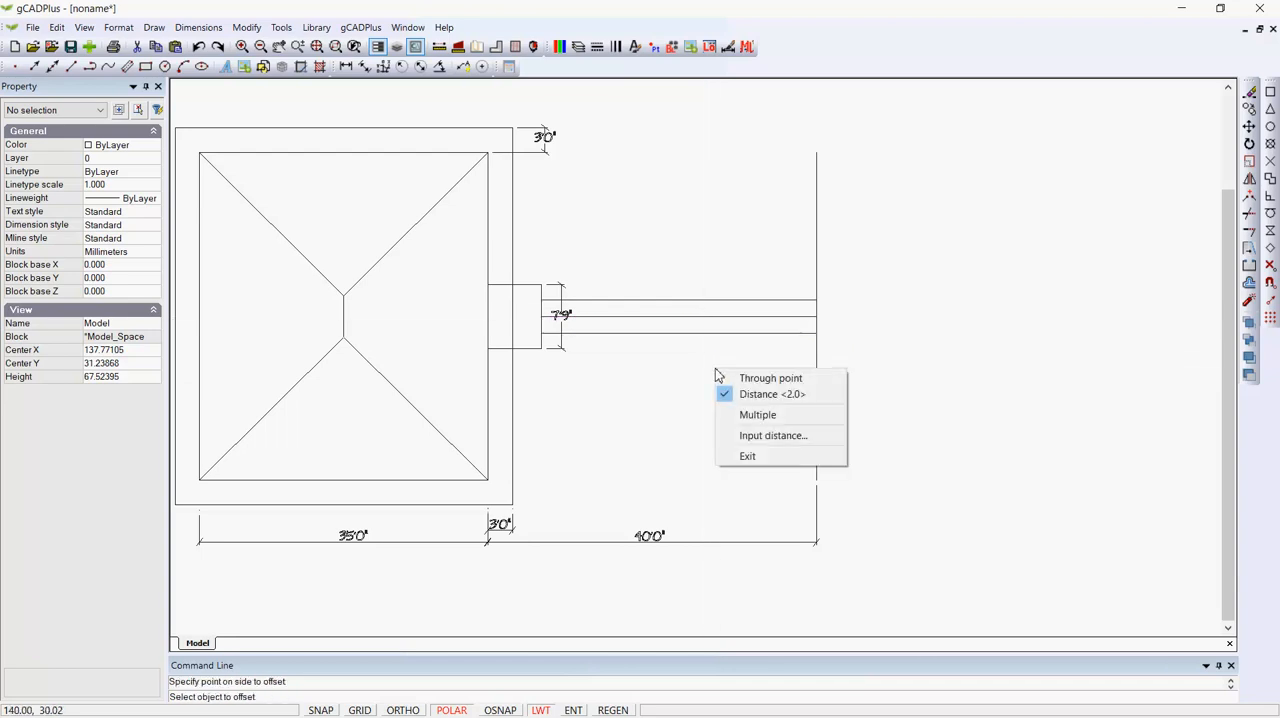
{"action": "left_click", "coordinate": [748, 456]}
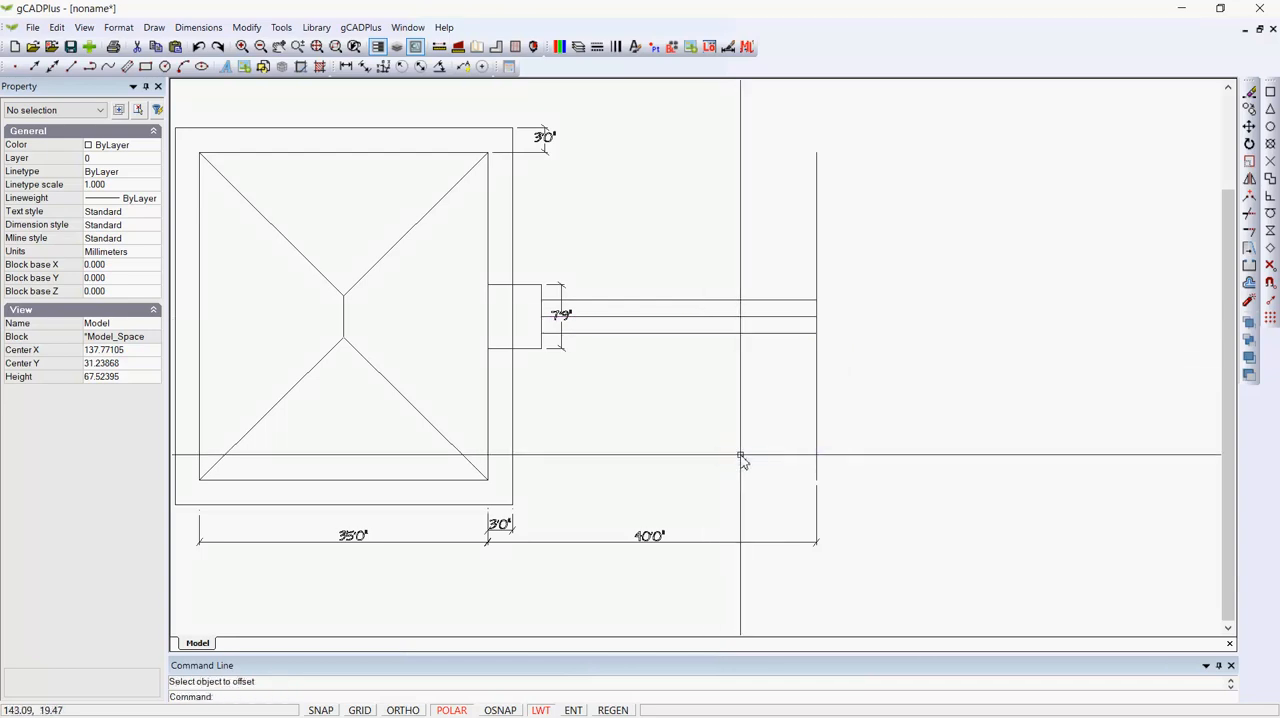
Delete the original centre line of the walkway between its two offset lines.
{"action": "left_click", "coordinate": [708, 320]}
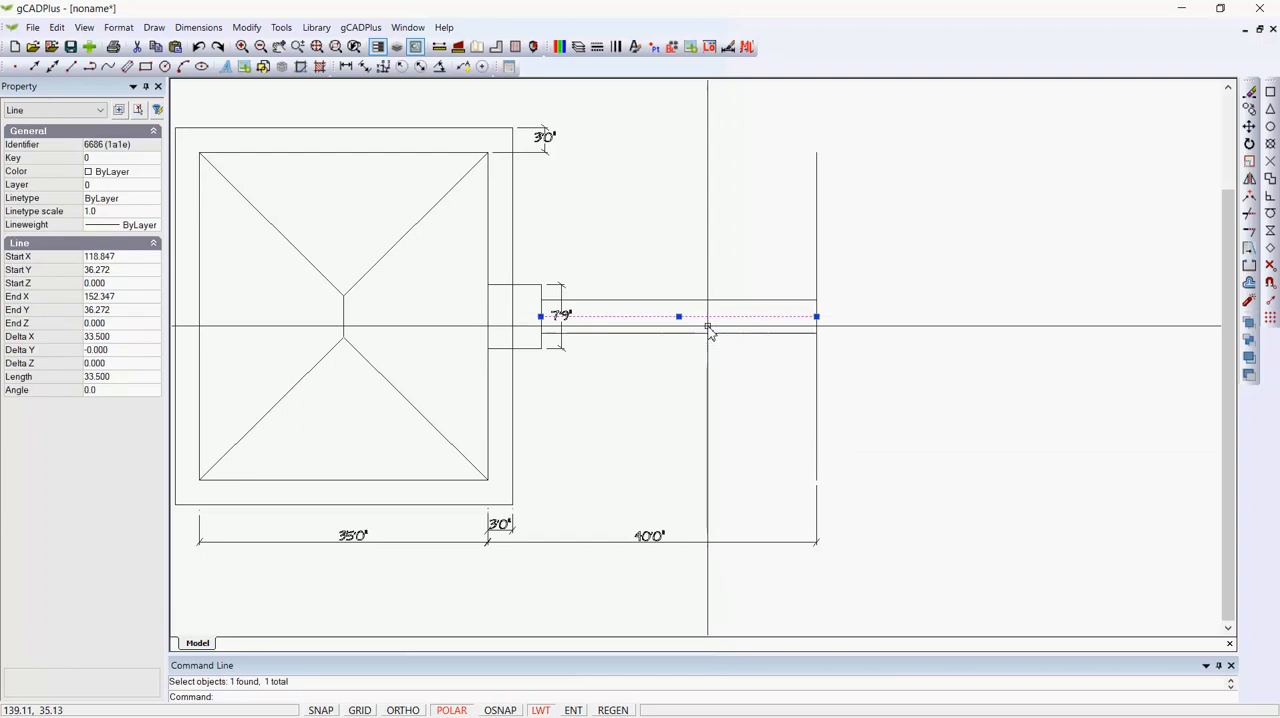
{"action": "right_click", "coordinate": [709, 330]}
{"action": "left_click", "coordinate": [740, 518]}
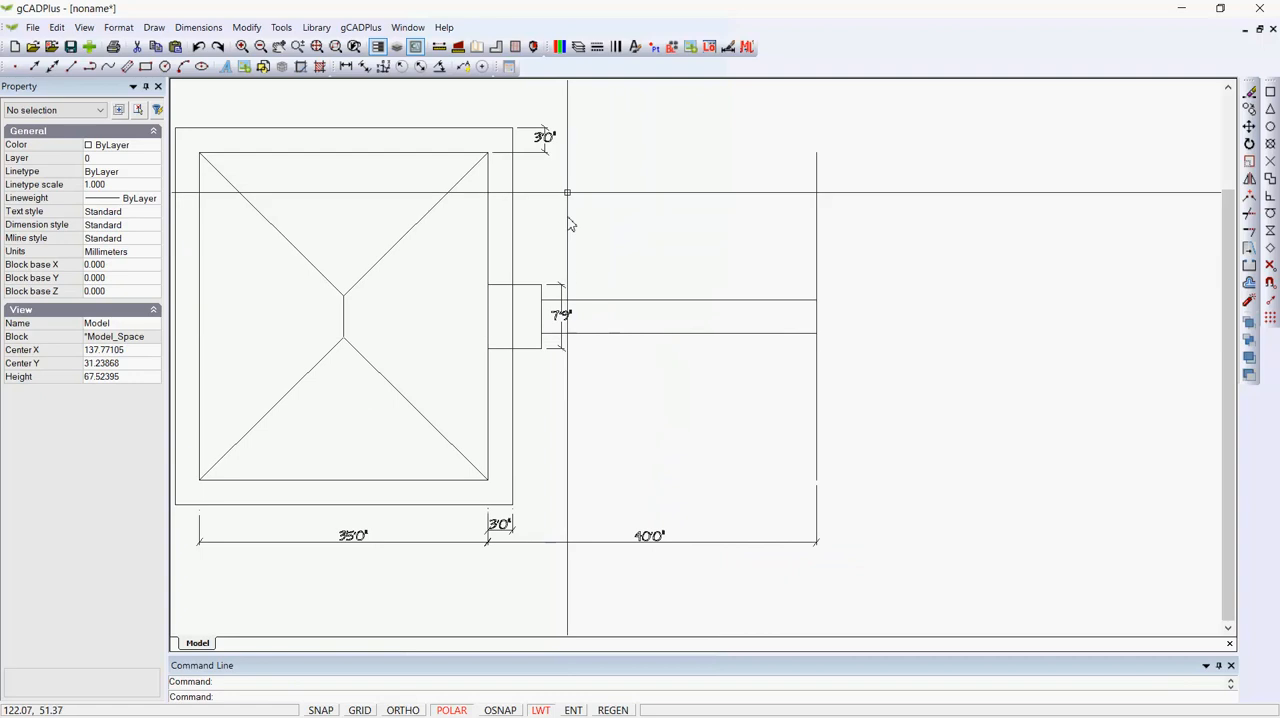
Create a new layer named L-DIM and make it the current layer.
{"action": "left_click", "coordinate": [578, 47]}
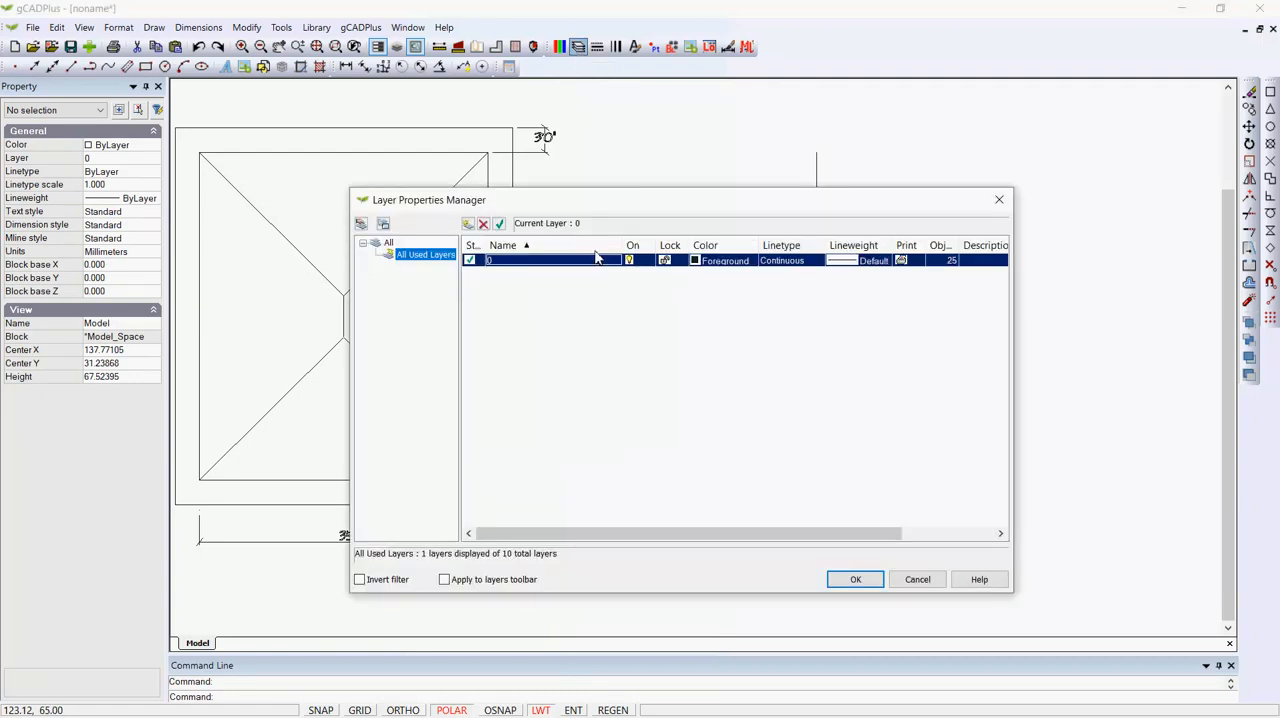
{"action": "left_click", "coordinate": [467, 224]}
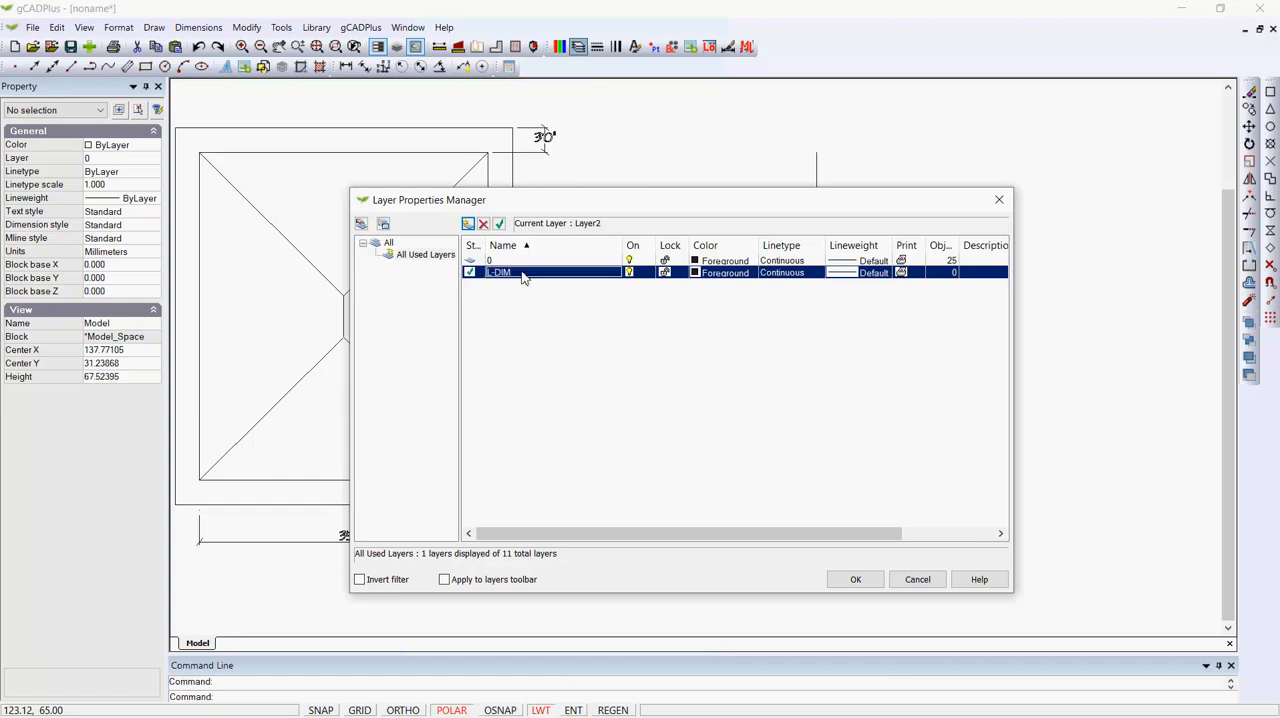
{"action": "left_click", "coordinate": [857, 580]}
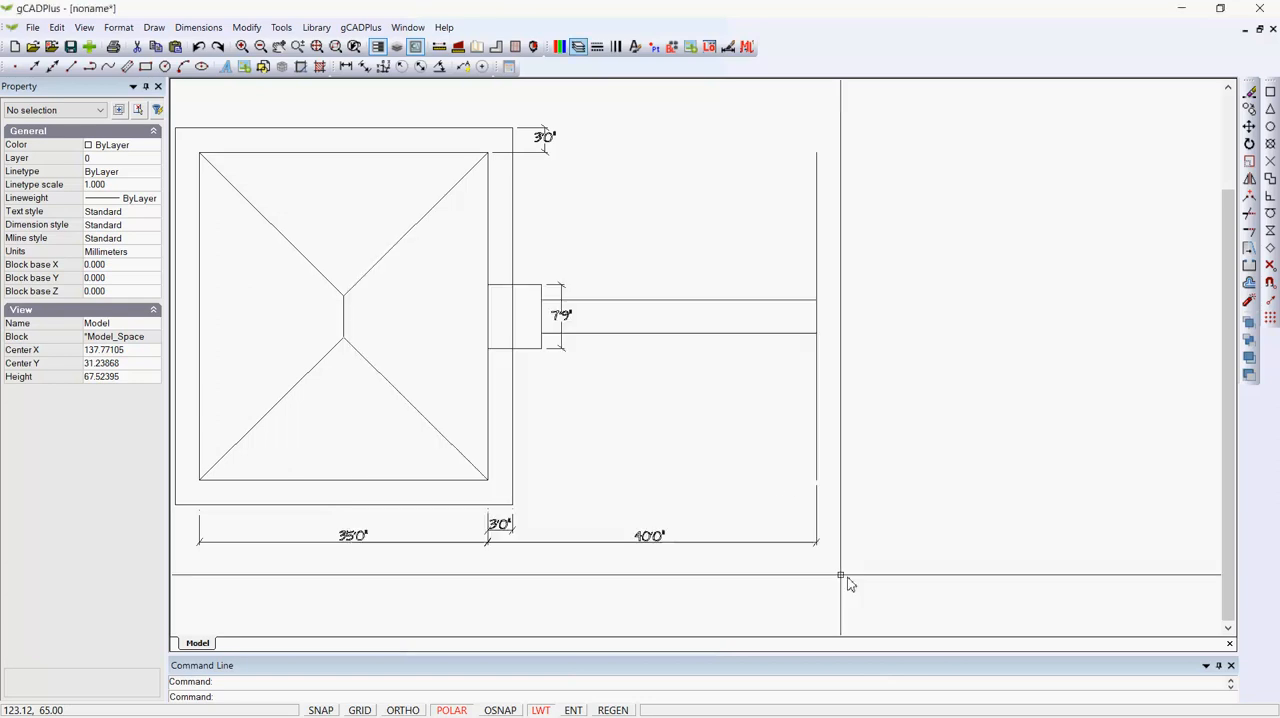
Move all five dimensions of the site plan to layer L-DIM and clear the selection.
{"action": "left_click", "coordinate": [541, 146]}
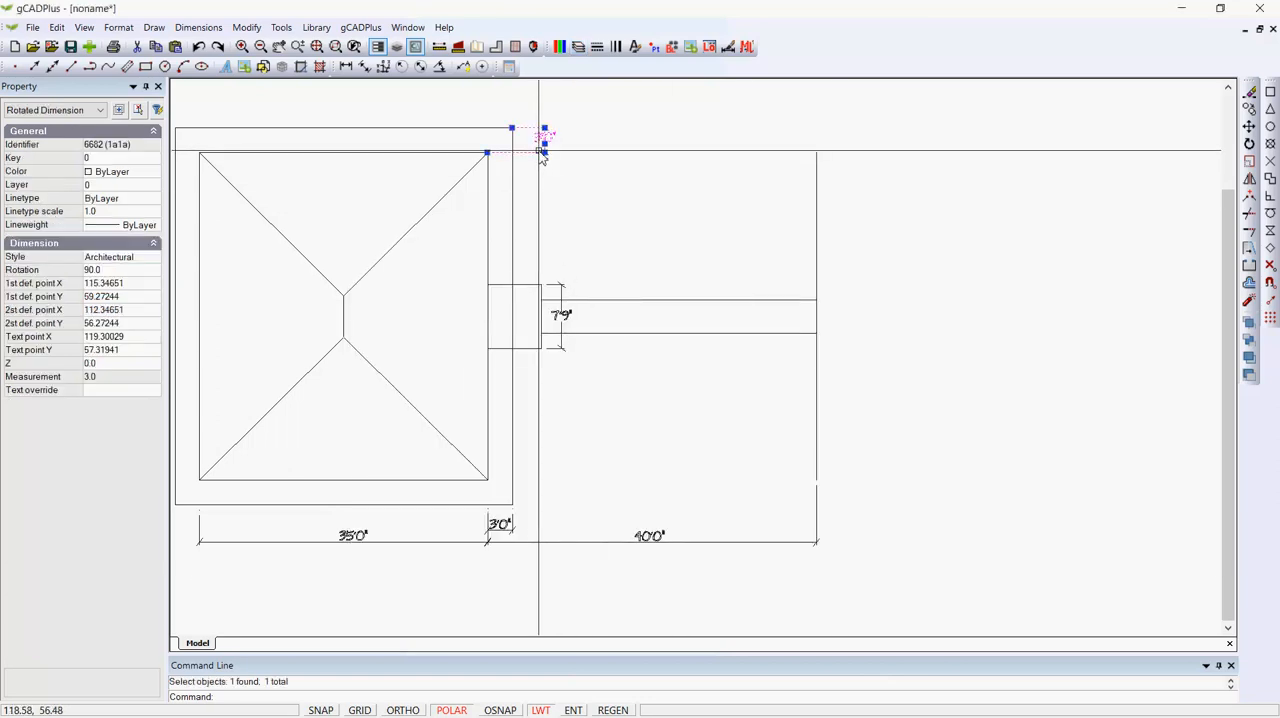
{"action": "left_click", "coordinate": [561, 287]}
{"action": "left_click_drag", "start_coordinate": [657, 525], "coordinate": [495, 542]}
{"action": "left_click_drag", "start_coordinate": [683, 567], "coordinate": [650, 529]}
{"action": "left_click_drag", "start_coordinate": [383, 563], "coordinate": [340, 528]}
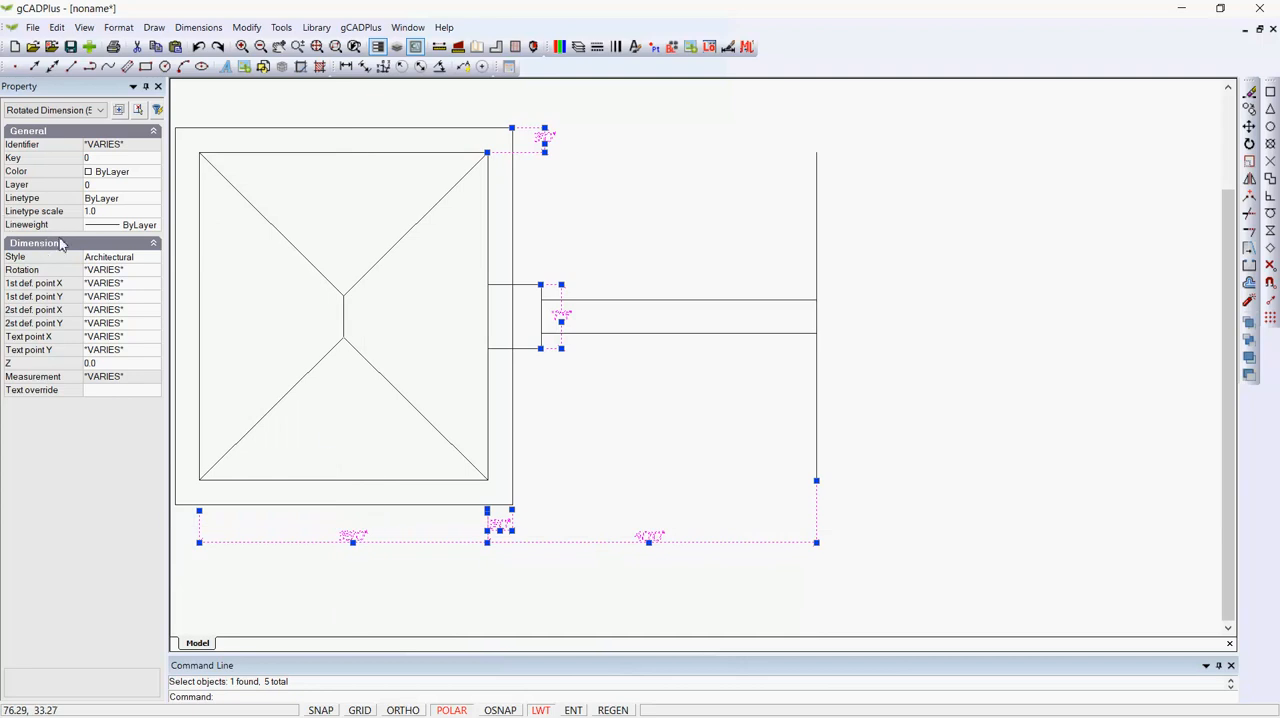
{"action": "left_click", "coordinate": [150, 185]}
{"action": "left_click", "coordinate": [153, 186]}
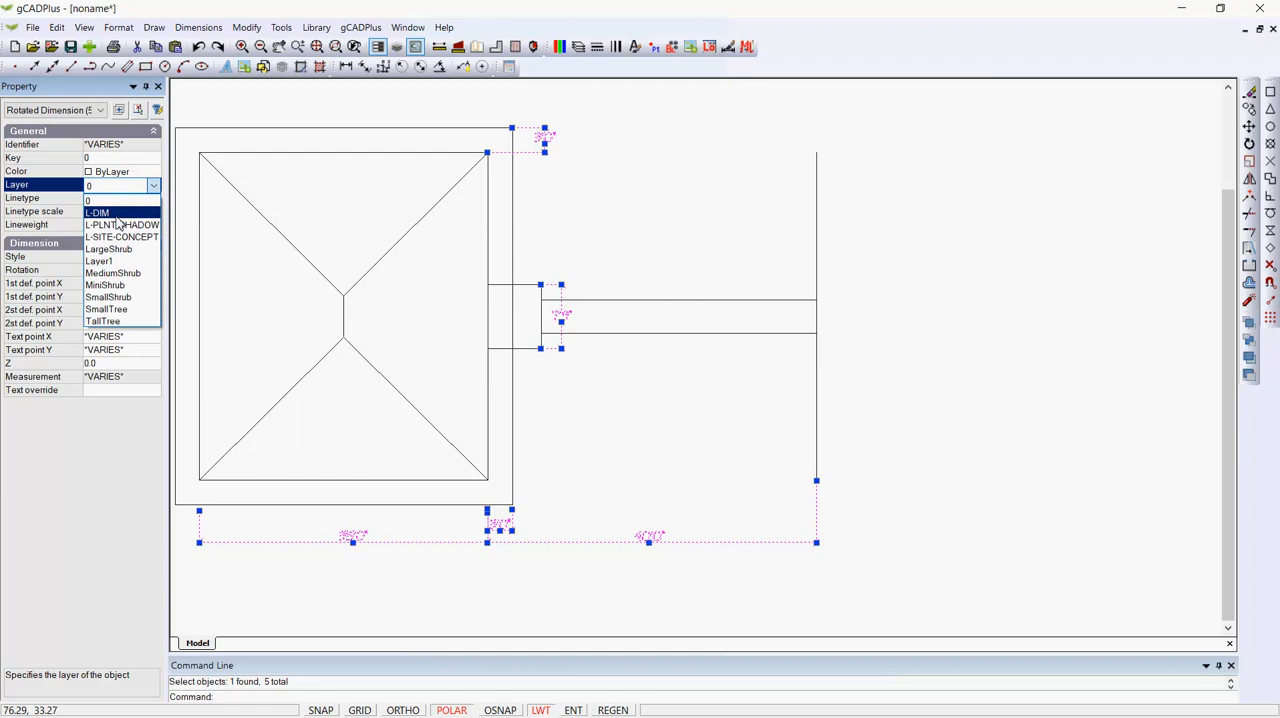
{"action": "left_click", "coordinate": [128, 213]}
{"action": "key", "text": "Escape"}
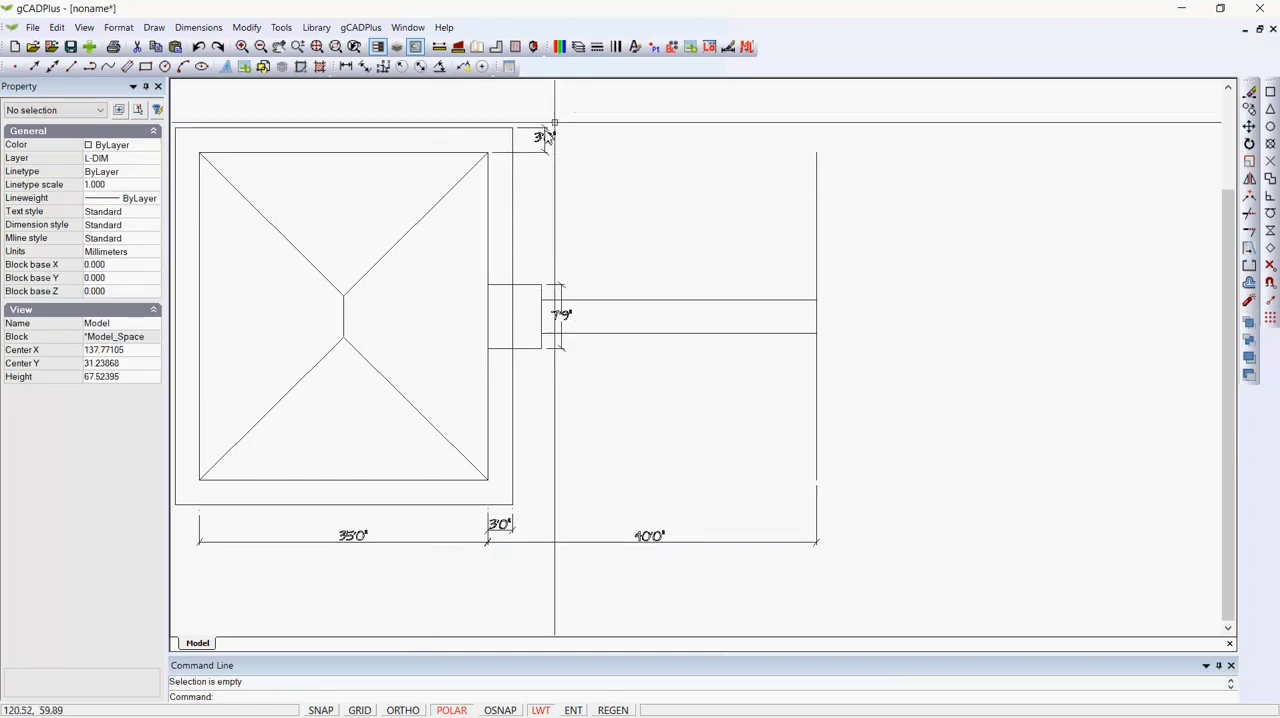
Make layer 0 current and switch layer L-DIM off and back on in the layer properties.
{"action": "left_click", "coordinate": [578, 47]}
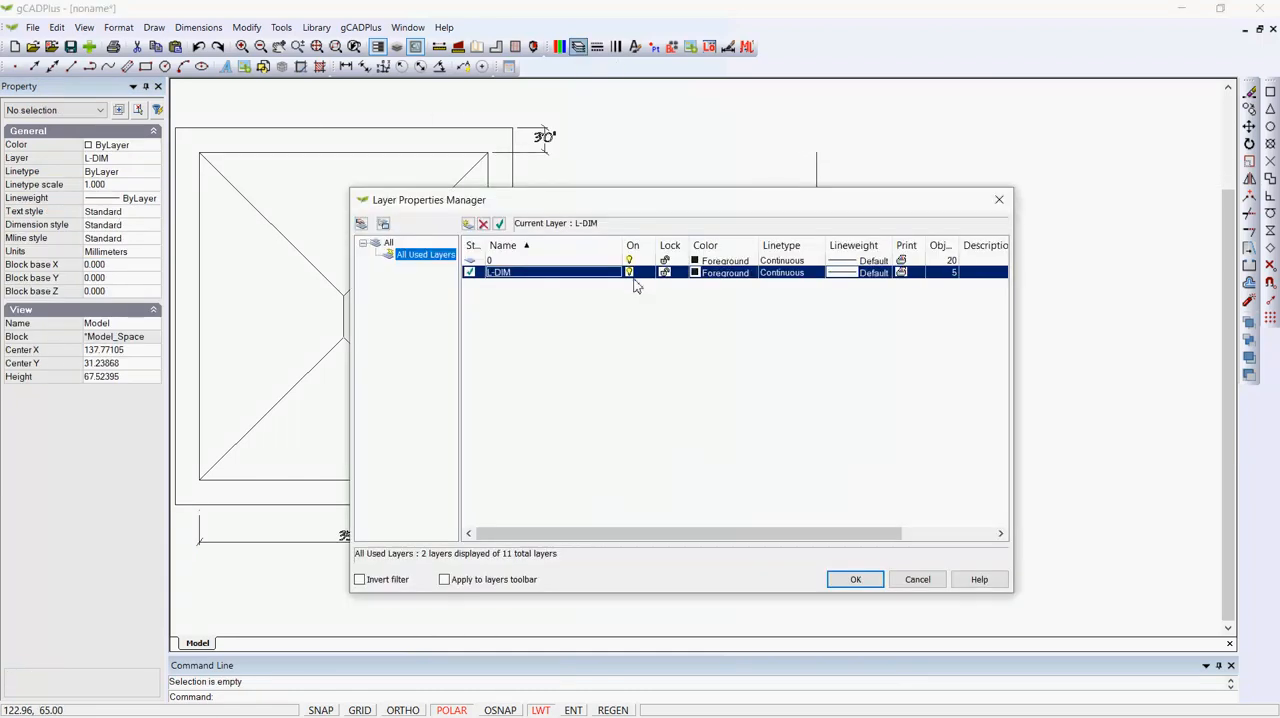
{"action": "left_click", "coordinate": [630, 274]}
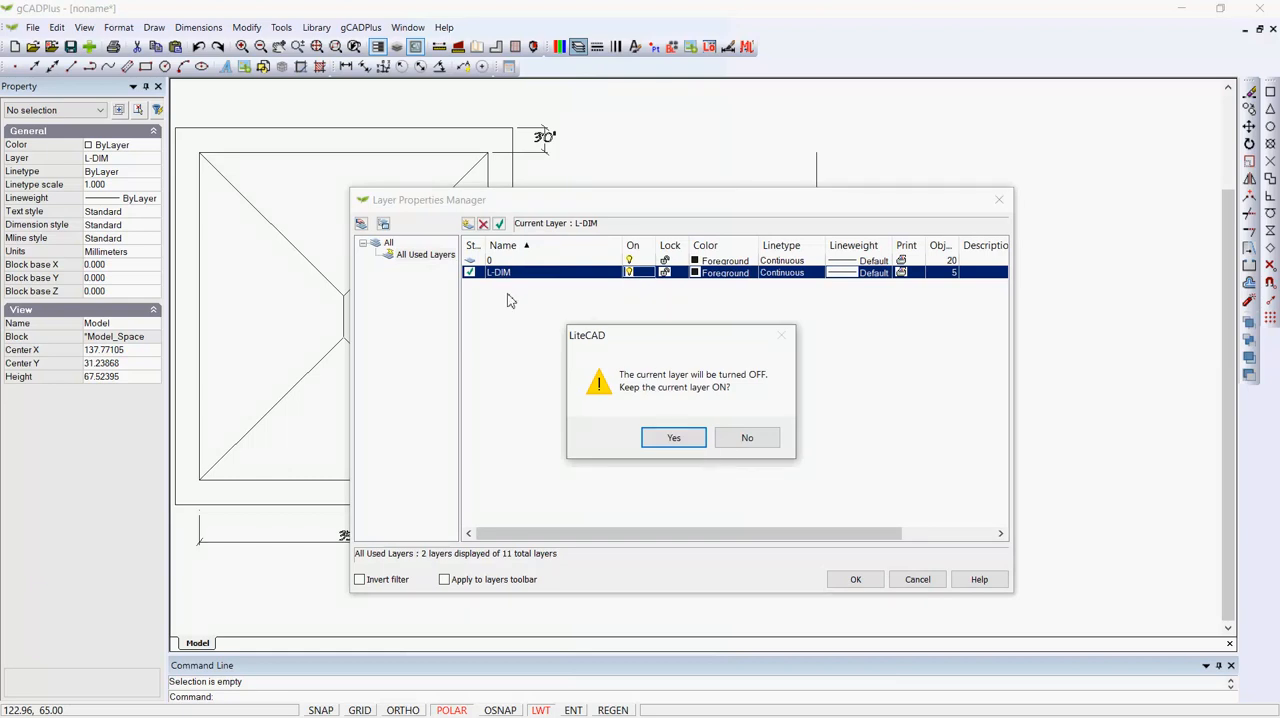
{"action": "left_click", "coordinate": [731, 443]}
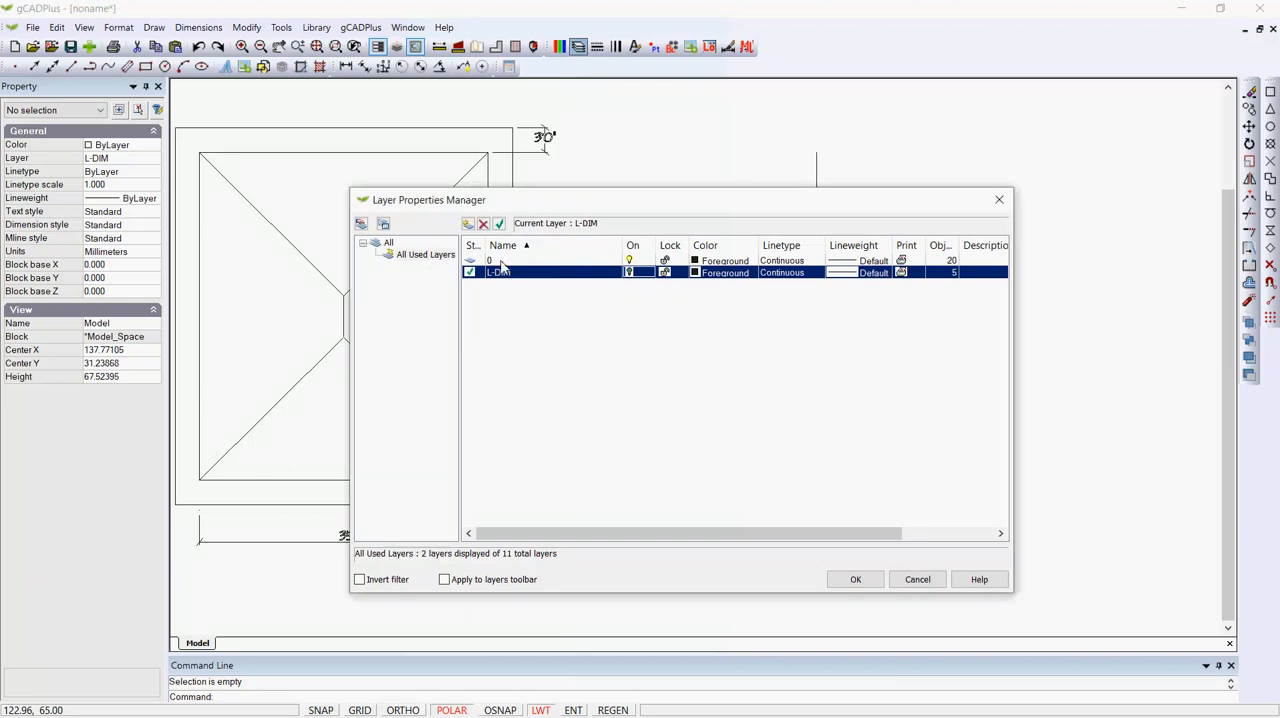
{"action": "left_click", "coordinate": [502, 261]}
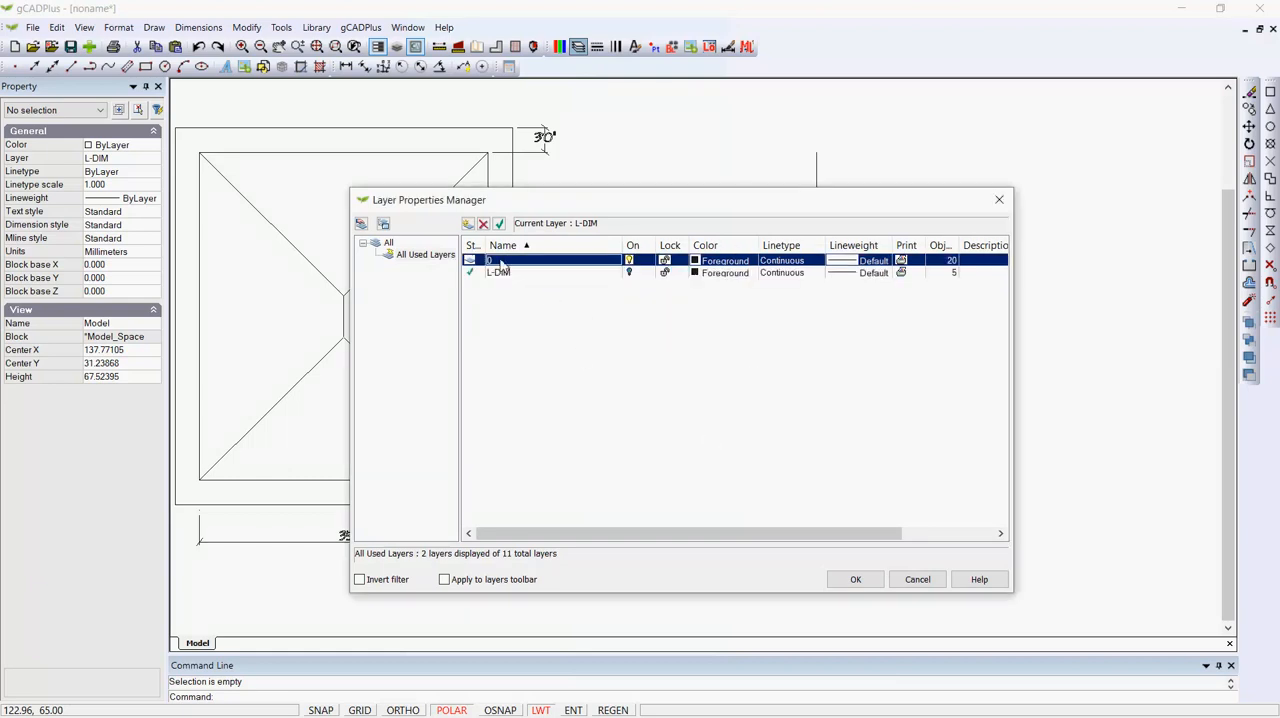
{"action": "left_click", "coordinate": [629, 273]}
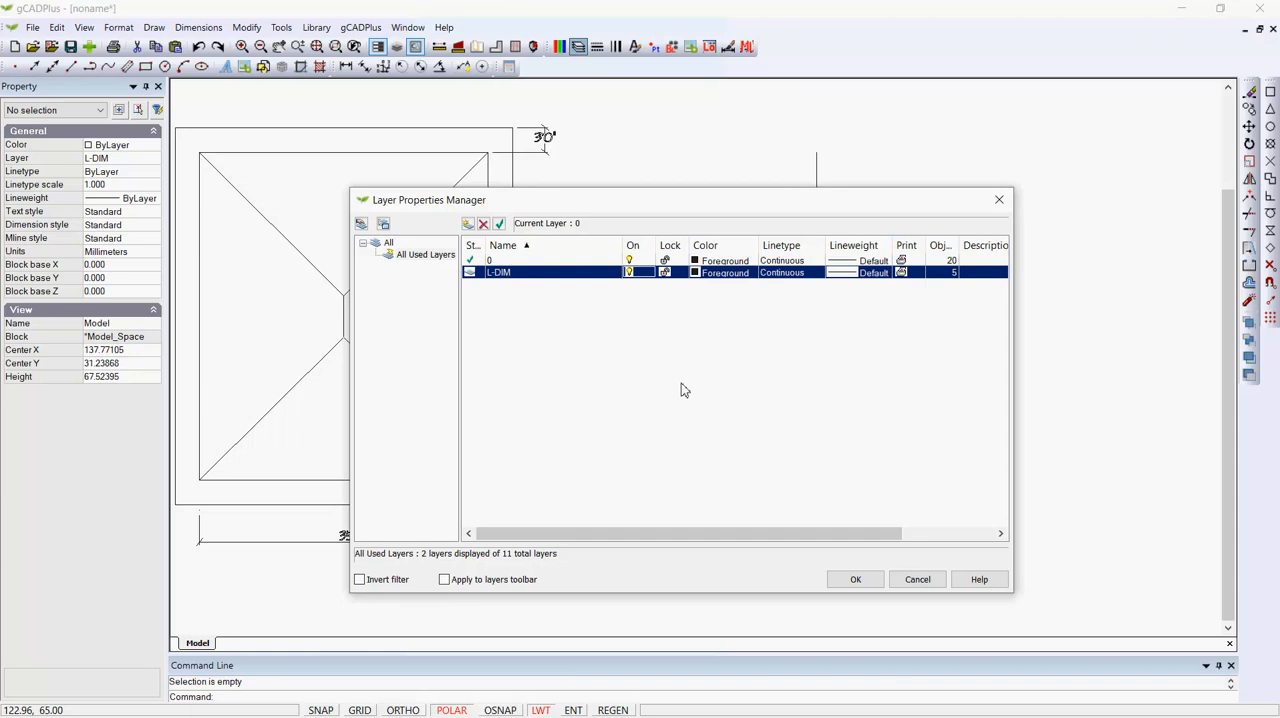
{"action": "left_click", "coordinate": [843, 579]}
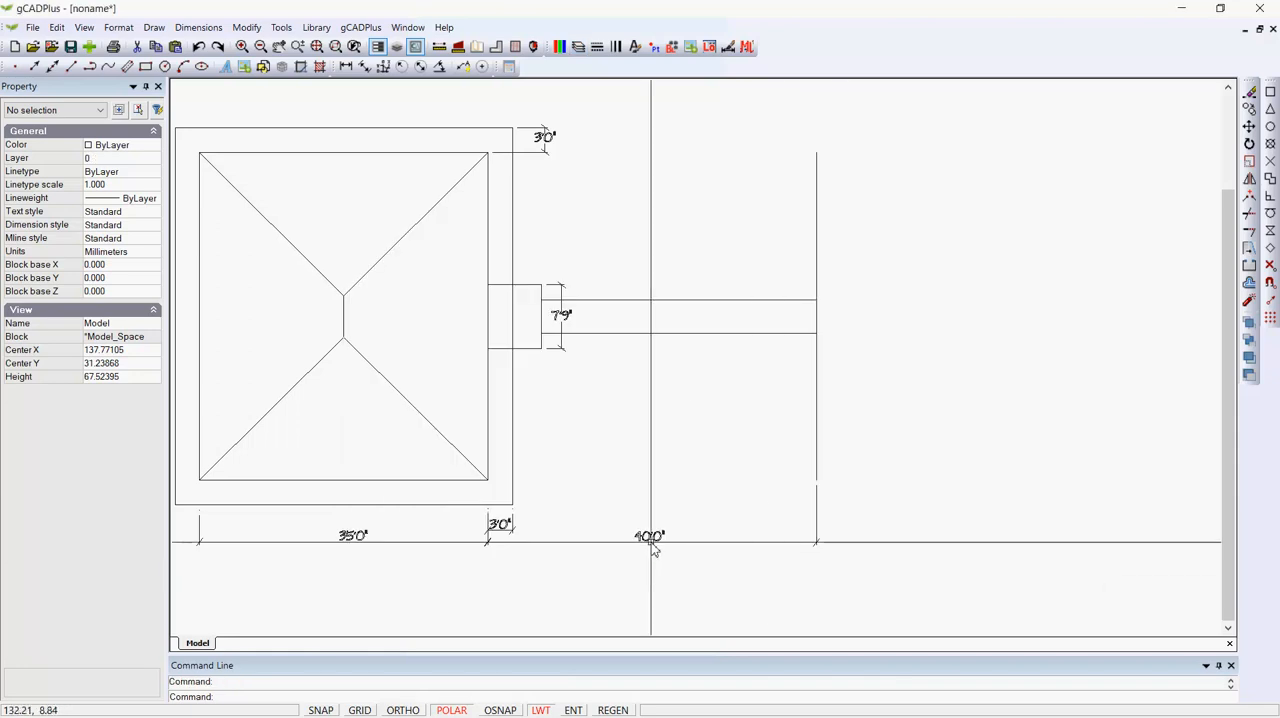
Turn off layer L-DIM to hide the dimensions.
{"action": "left_click", "coordinate": [578, 47]}
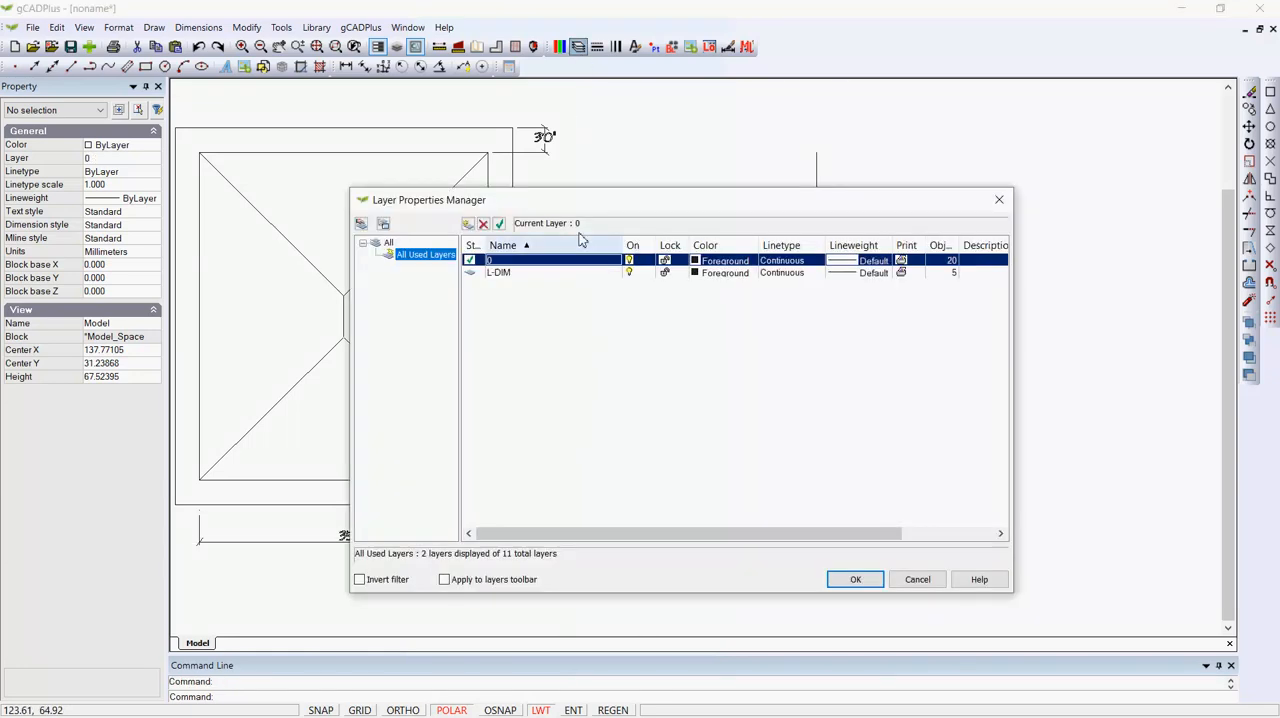
{"action": "left_click", "coordinate": [630, 275]}
{"action": "left_click", "coordinate": [855, 580]}
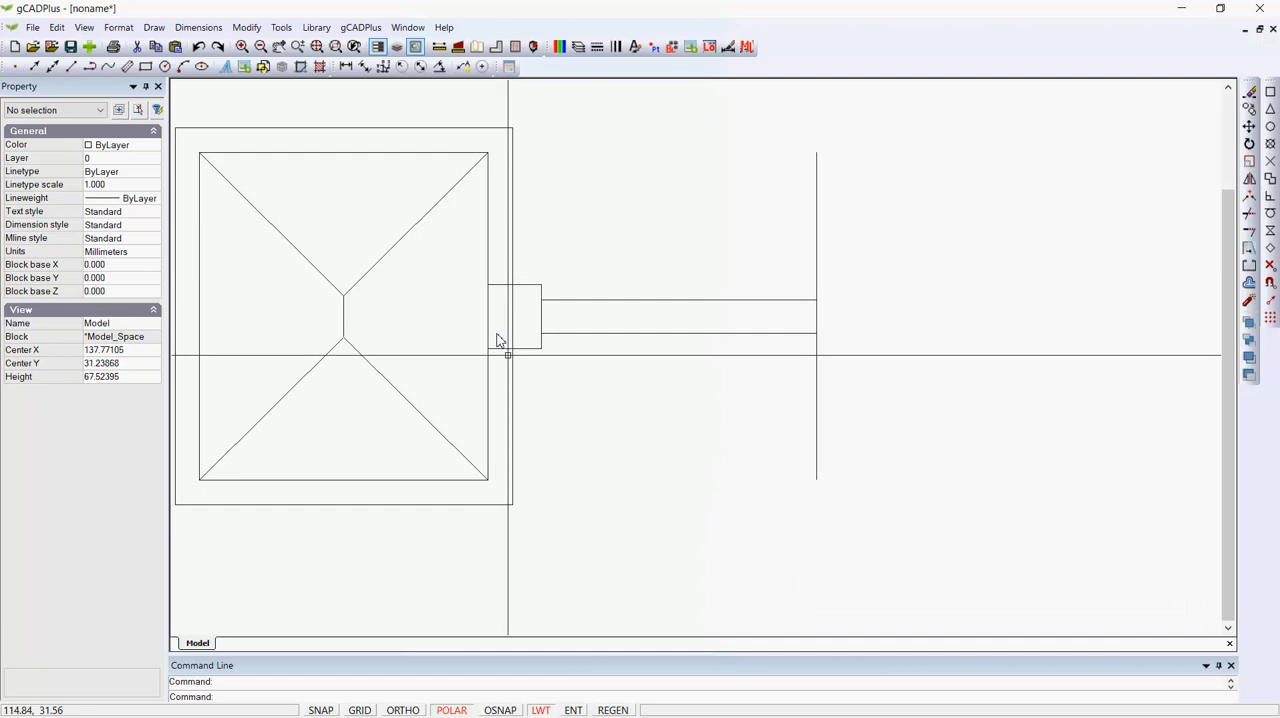
Trim the outer outline's vertical line inside the entry projection, using the projection's two horizontal edges as cutting edges.
{"action": "scroll", "coordinate": [508, 329], "scroll_direction": "up", "scroll_amount": 3}
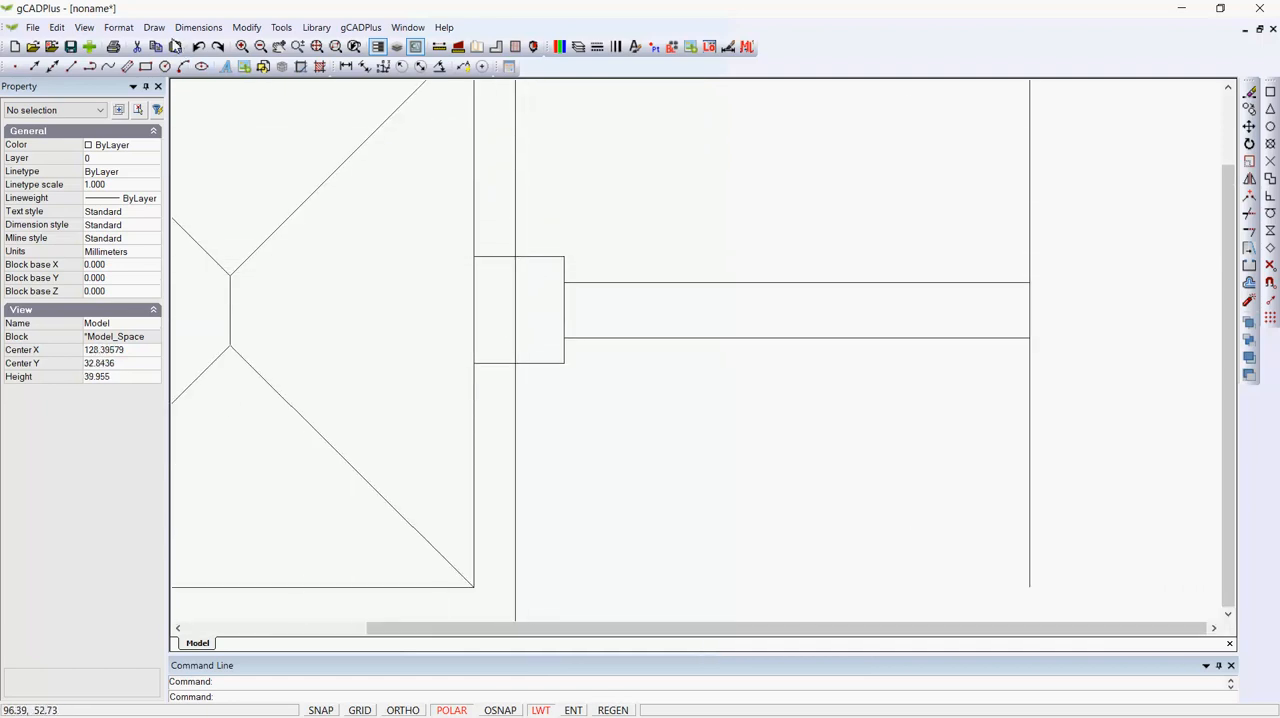
{"action": "left_click", "coordinate": [246, 27]}
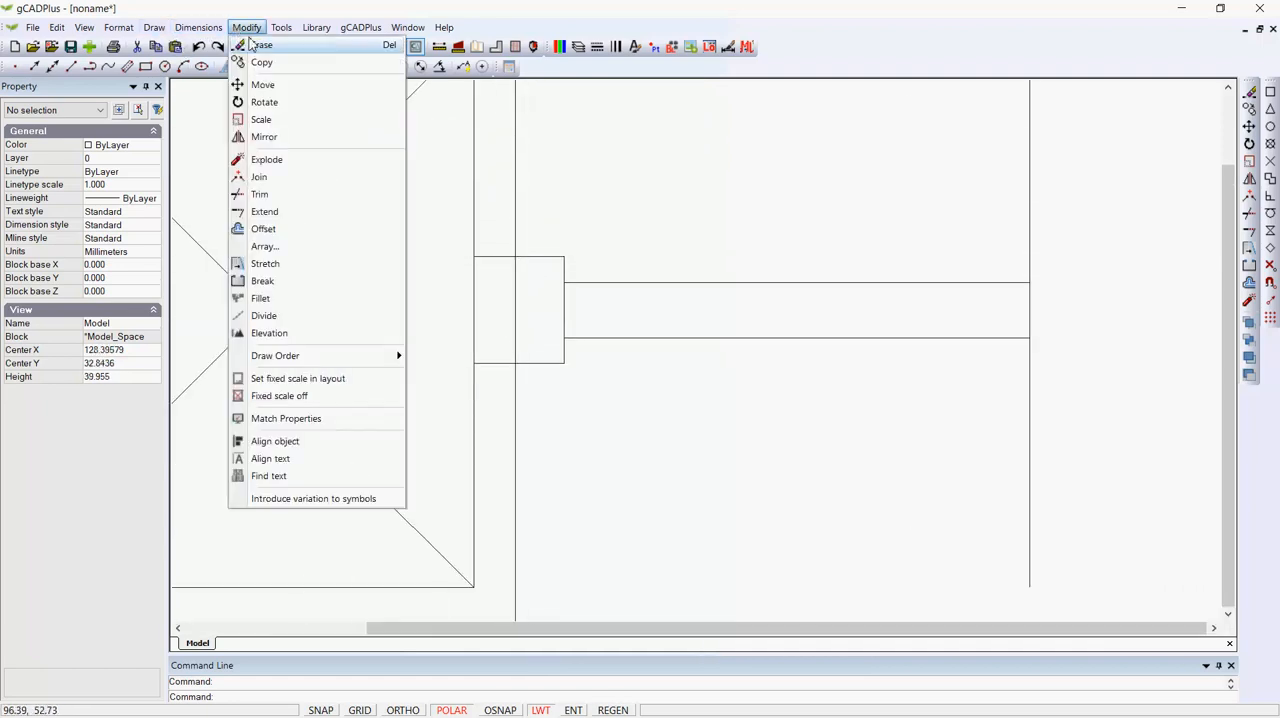
{"action": "left_click", "coordinate": [277, 195]}
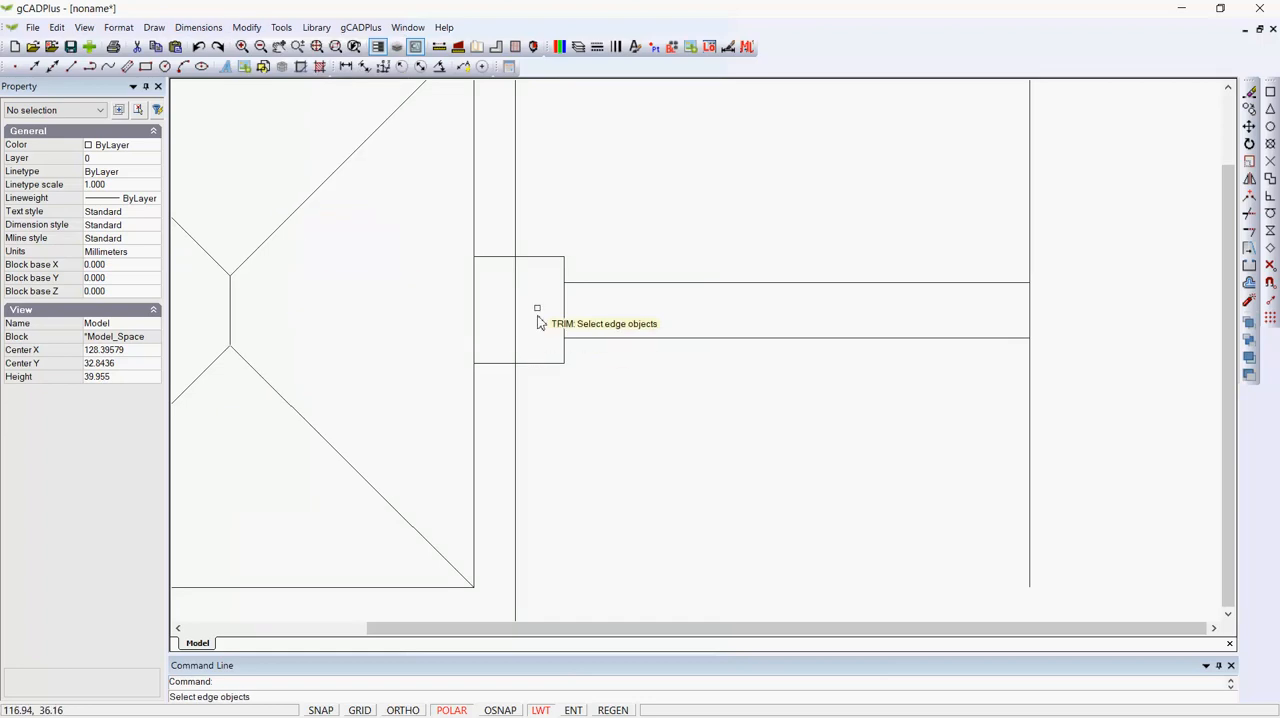
{"action": "left_click", "coordinate": [506, 257]}
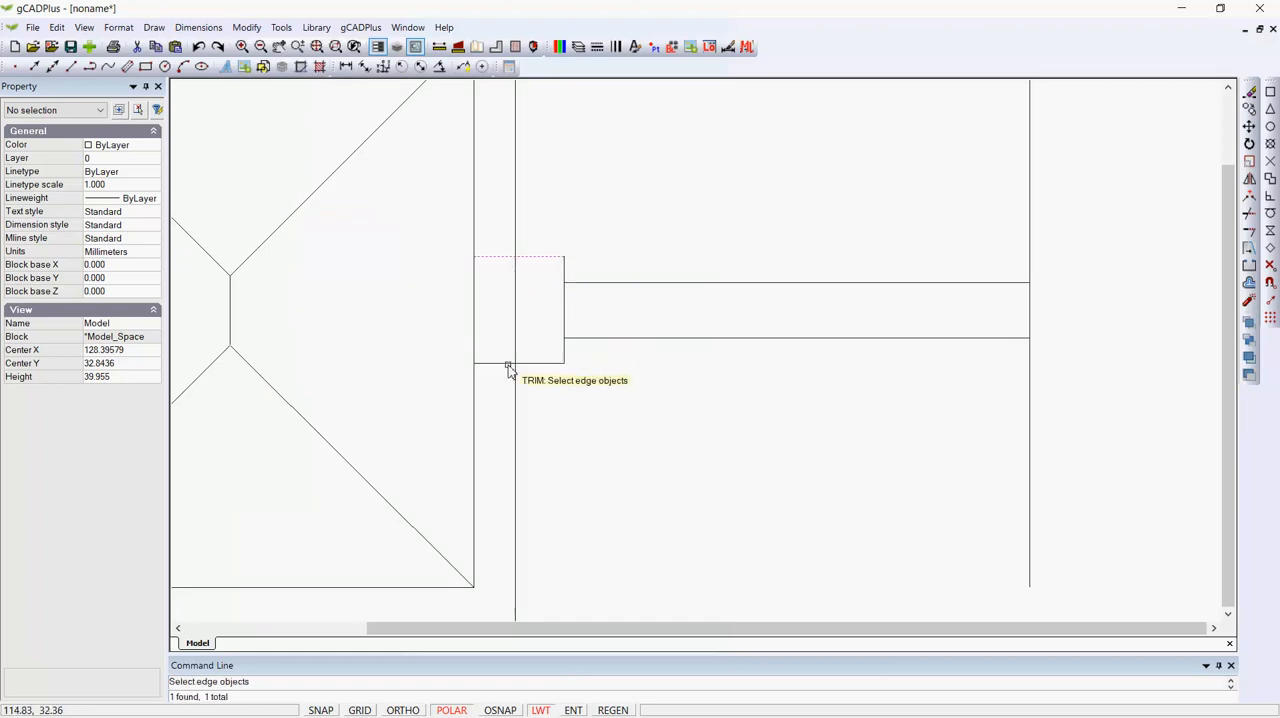
{"action": "left_click", "coordinate": [508, 365]}
{"action": "key", "text": "Return"}
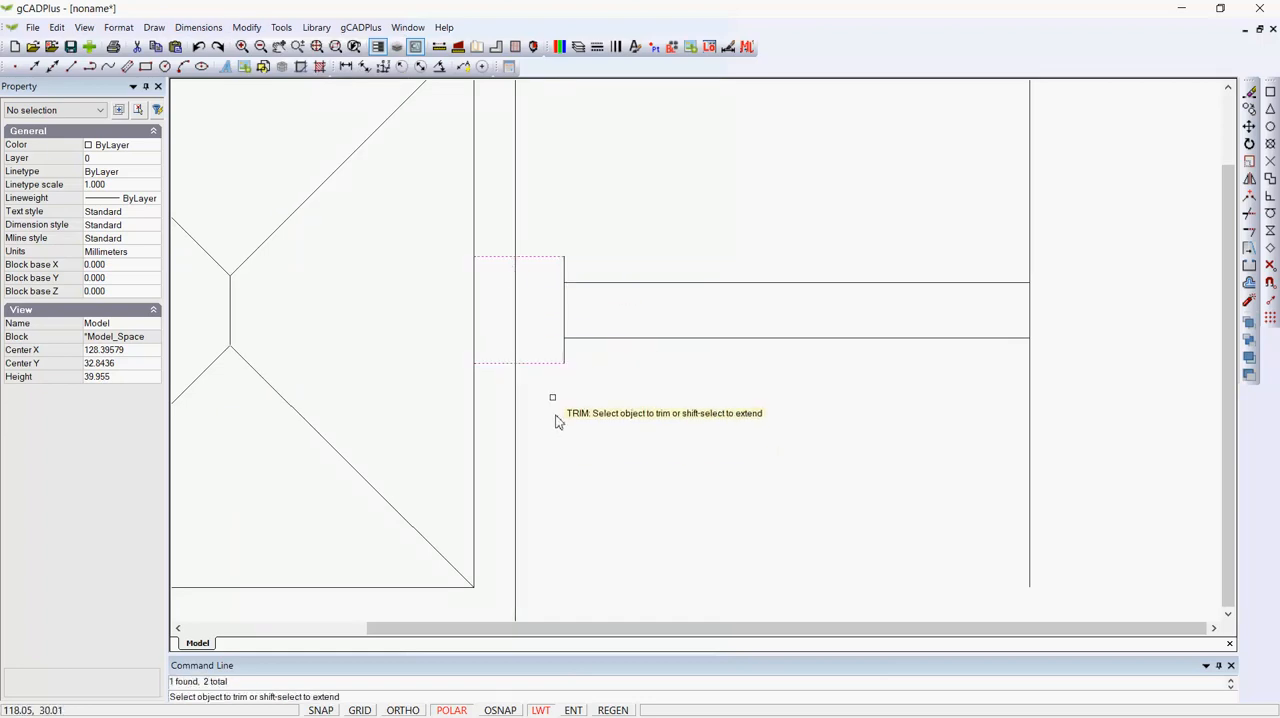
{"action": "left_click", "coordinate": [516, 328]}
{"action": "key", "text": "Return"}
{"action": "scroll", "coordinate": [590, 428], "scroll_direction": "down", "scroll_amount": 2}
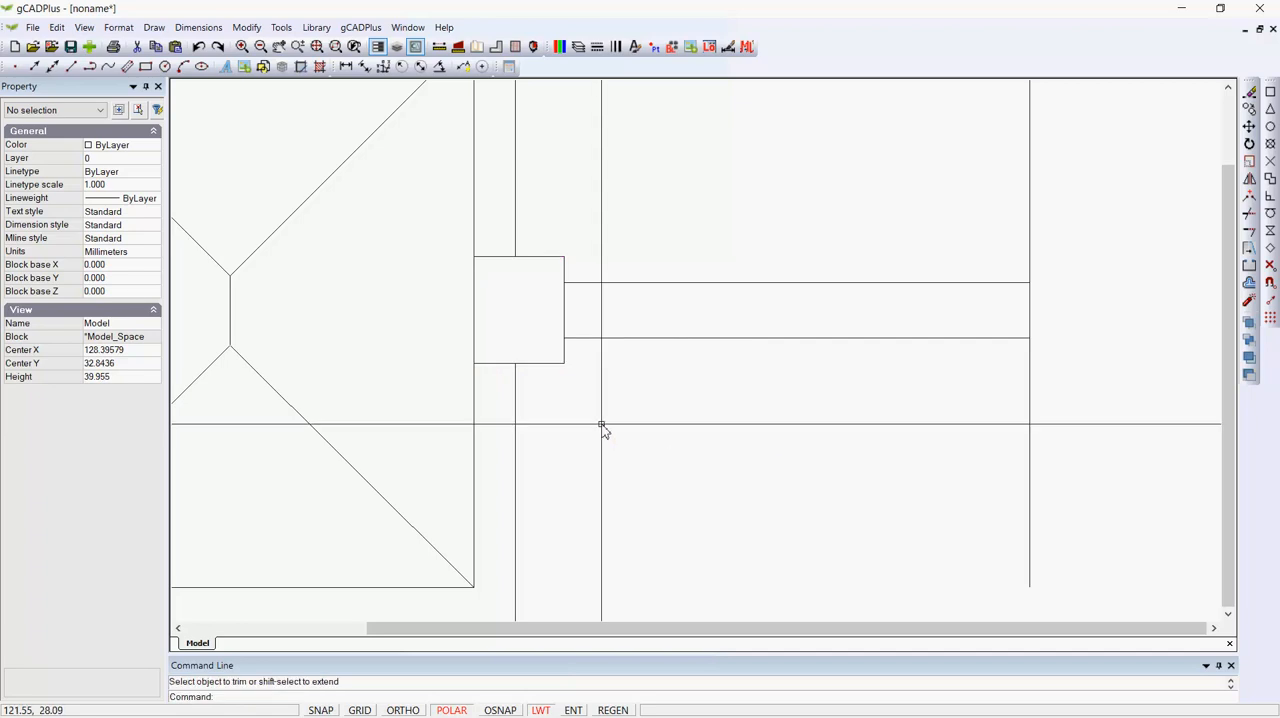